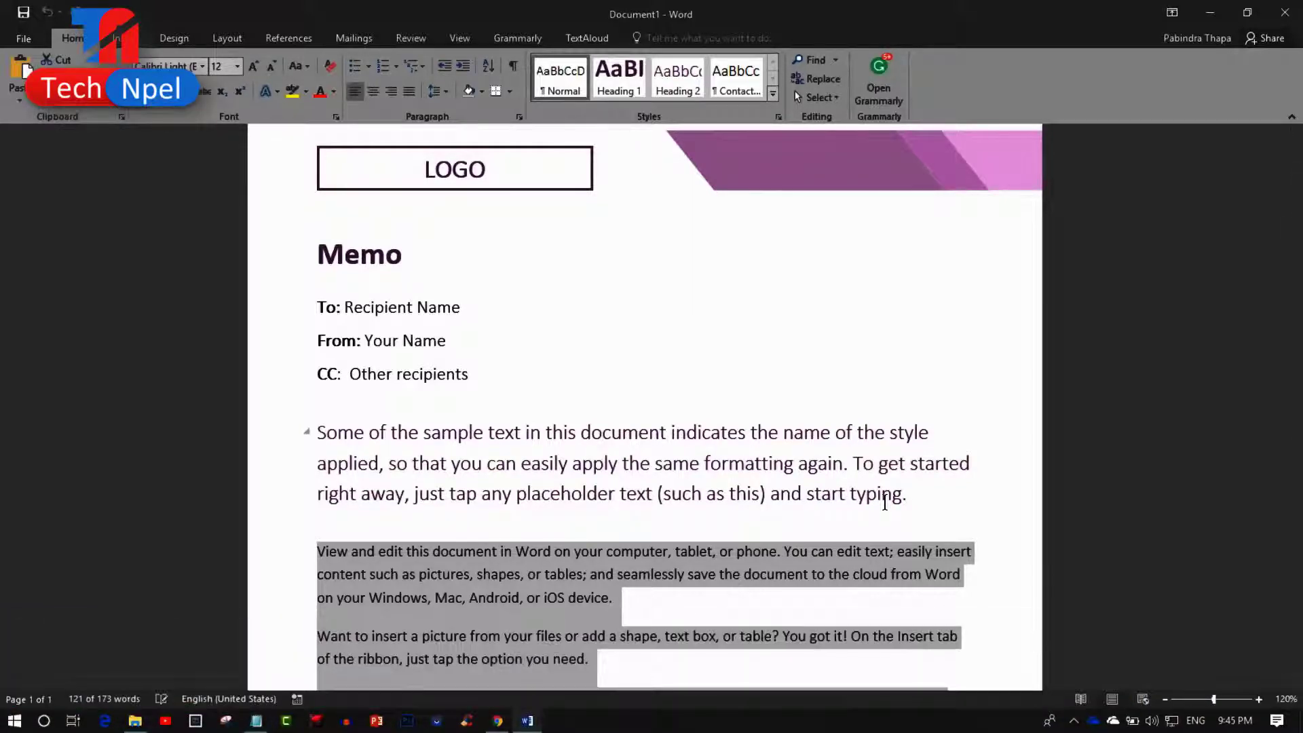
Select the 'Some of the sample text' paragraph and drag-select another block of memo text.
{"action": "triple_click", "coordinate": [857, 495]}
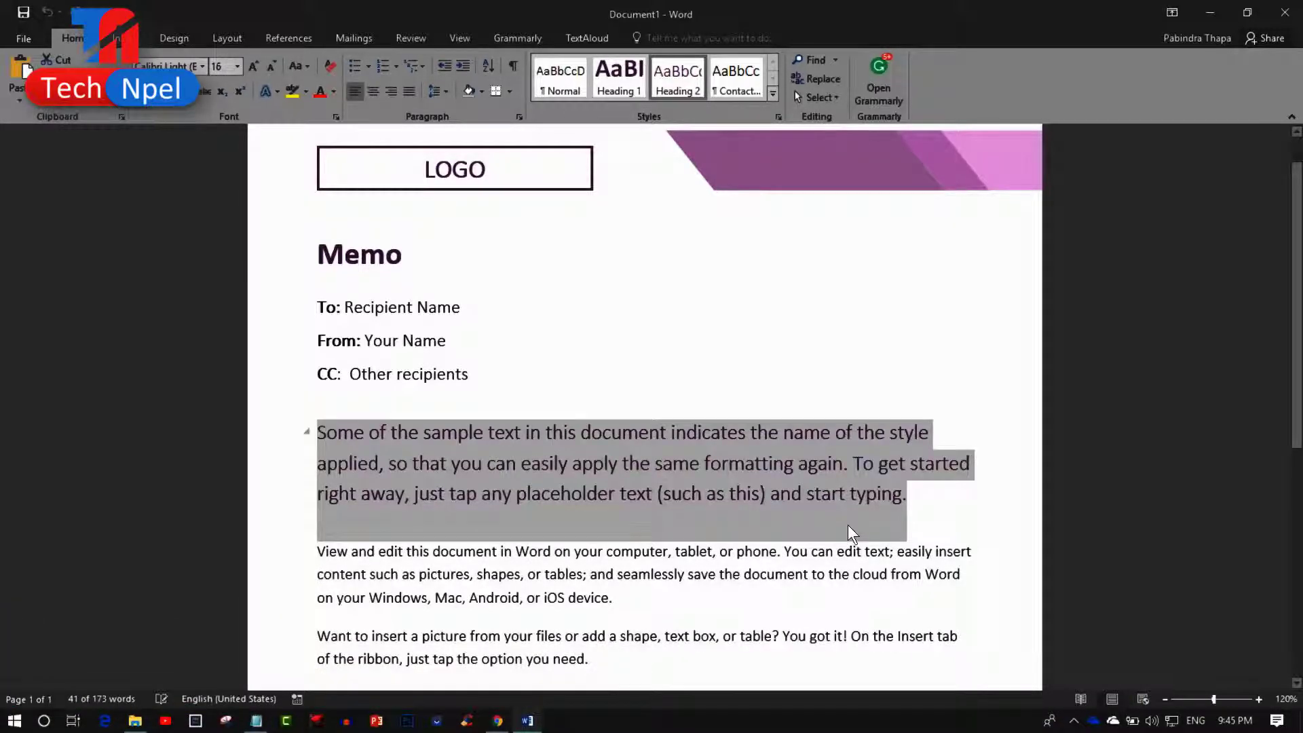
{"action": "scroll", "coordinate": [848, 523], "scroll_direction": "up", "scroll_amount": 2}
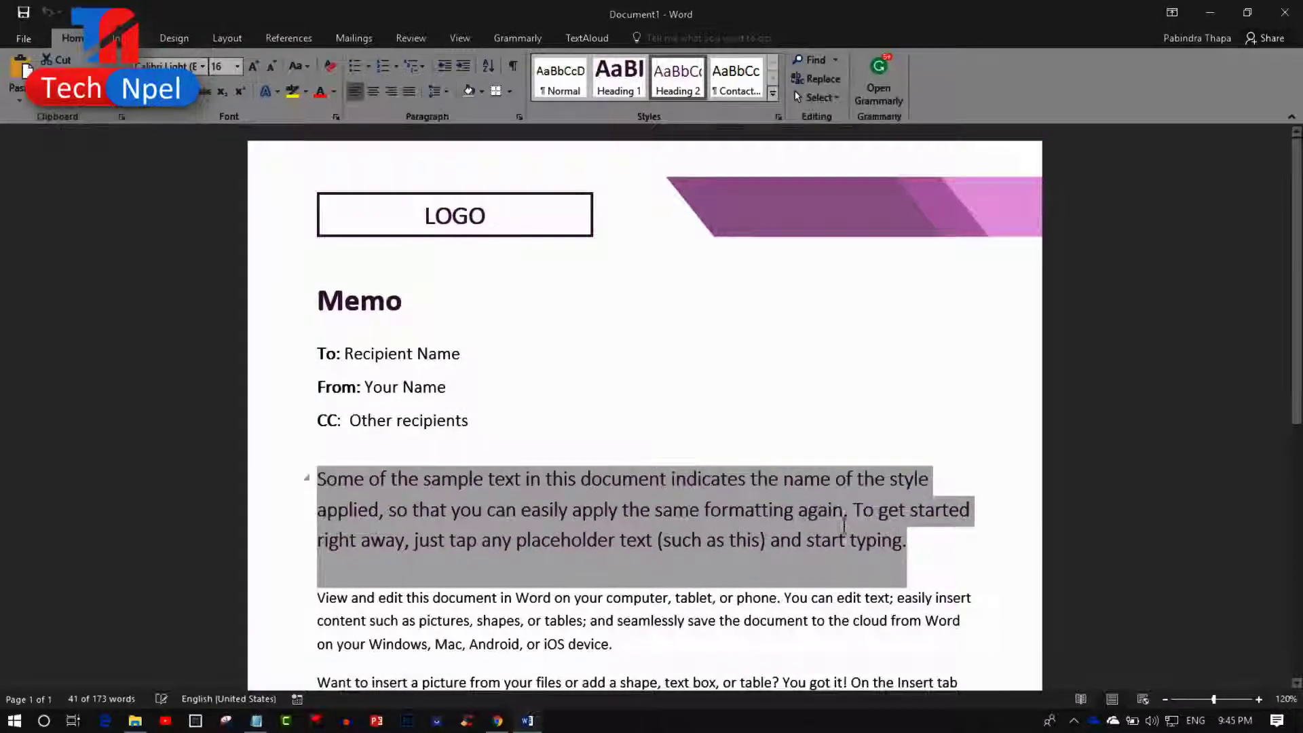
{"action": "scroll", "coordinate": [849, 524], "scroll_direction": "down", "scroll_amount": 3}
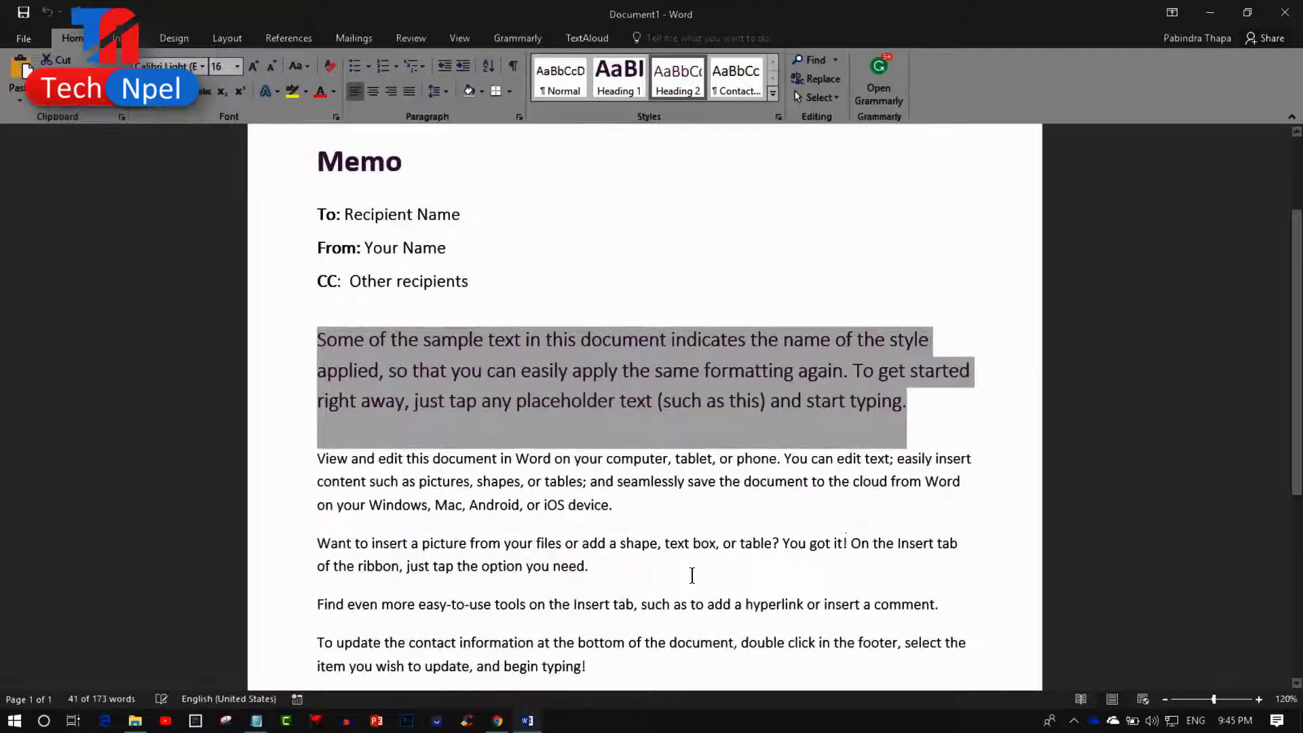
{"action": "scroll", "coordinate": [691, 575], "scroll_direction": "down", "scroll_amount": 1}
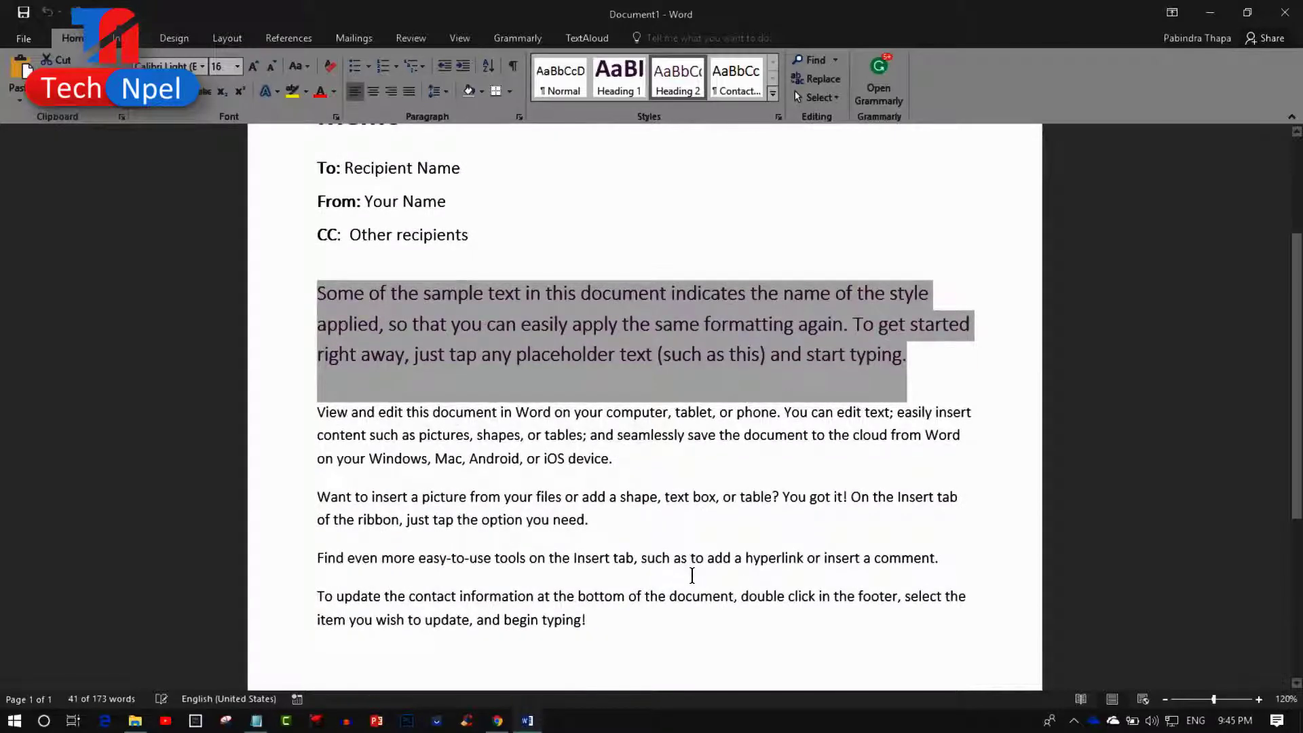
{"action": "scroll", "coordinate": [692, 575], "scroll_direction": "up", "scroll_amount": 2}
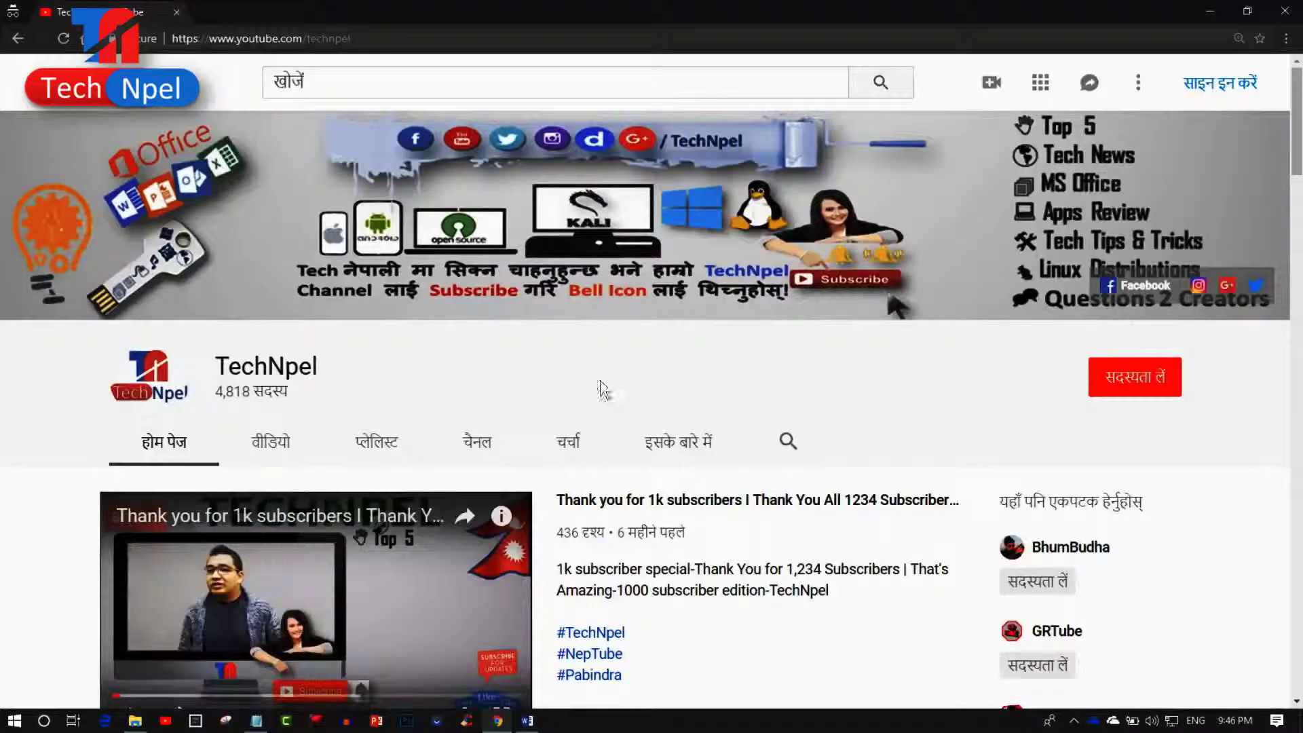
{"action": "left_click_drag", "start_coordinate": [80, 325], "coordinate": [335, 413]}
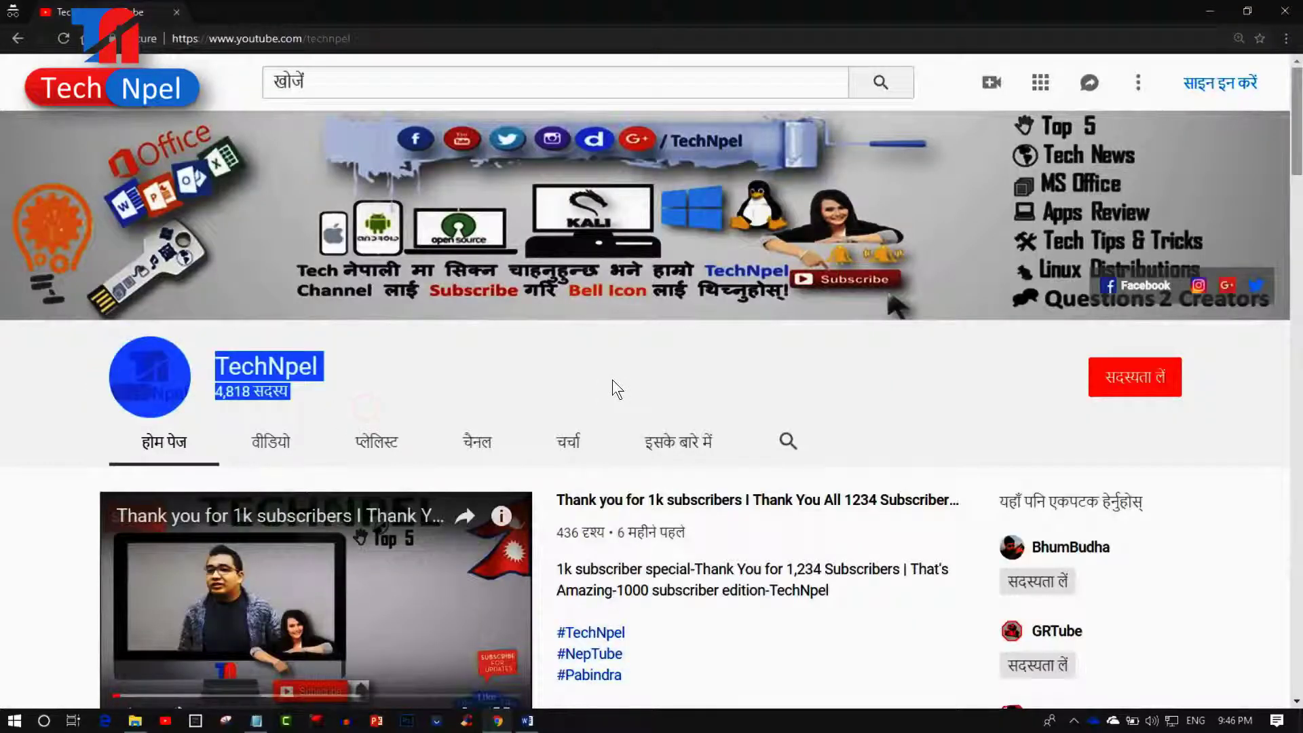
Scroll down through the memo to review its sample body paragraphs.
{"action": "scroll", "coordinate": [720, 402], "scroll_direction": "down", "scroll_amount": 3}
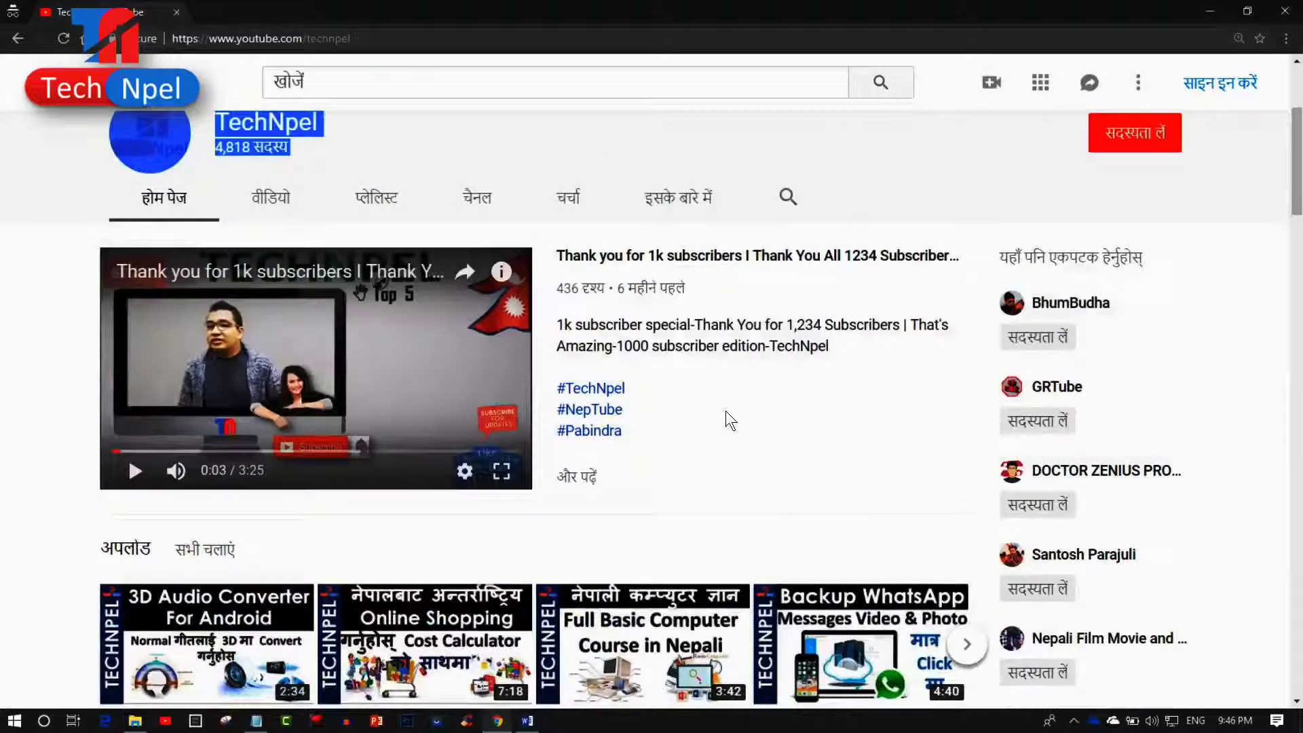
{"action": "scroll", "coordinate": [726, 413], "scroll_direction": "down", "scroll_amount": 2}
{"action": "scroll", "coordinate": [726, 413], "scroll_direction": "down", "scroll_amount": 2}
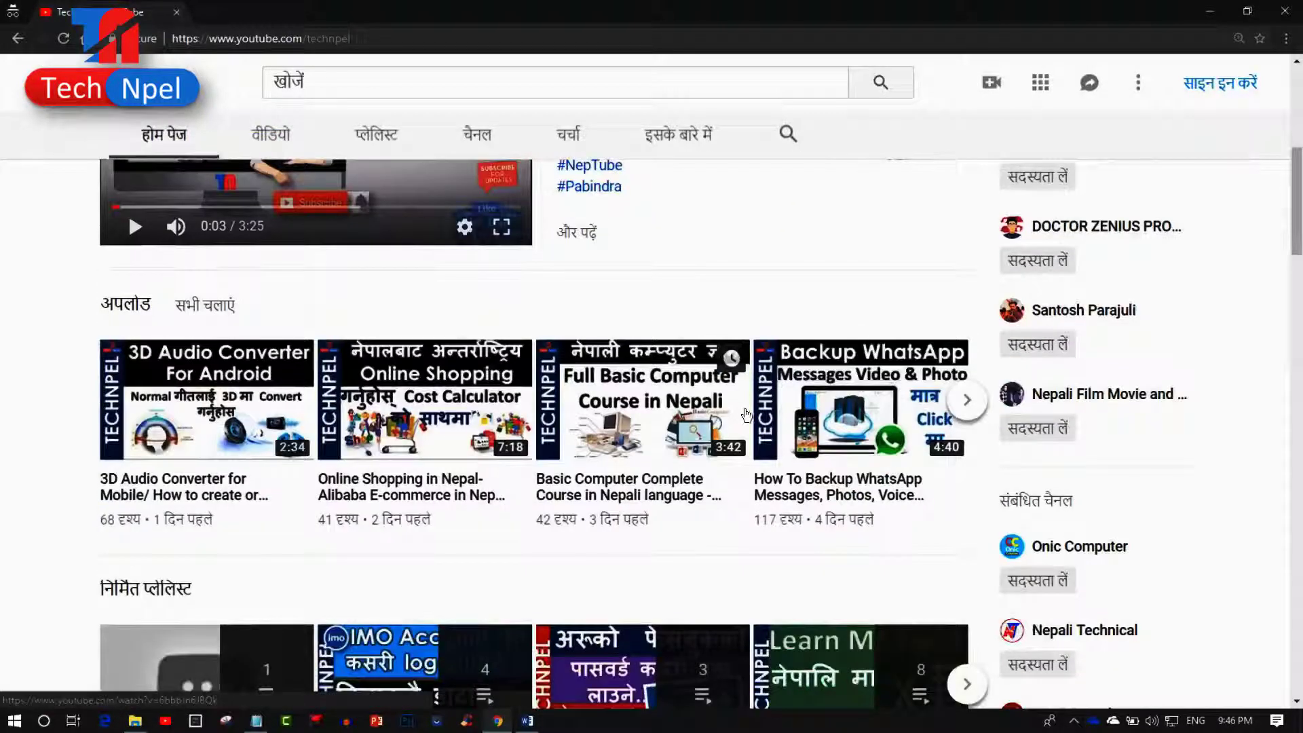
{"action": "scroll", "coordinate": [751, 414], "scroll_direction": "down", "scroll_amount": 3}
{"action": "scroll", "coordinate": [757, 424], "scroll_direction": "down", "scroll_amount": 1}
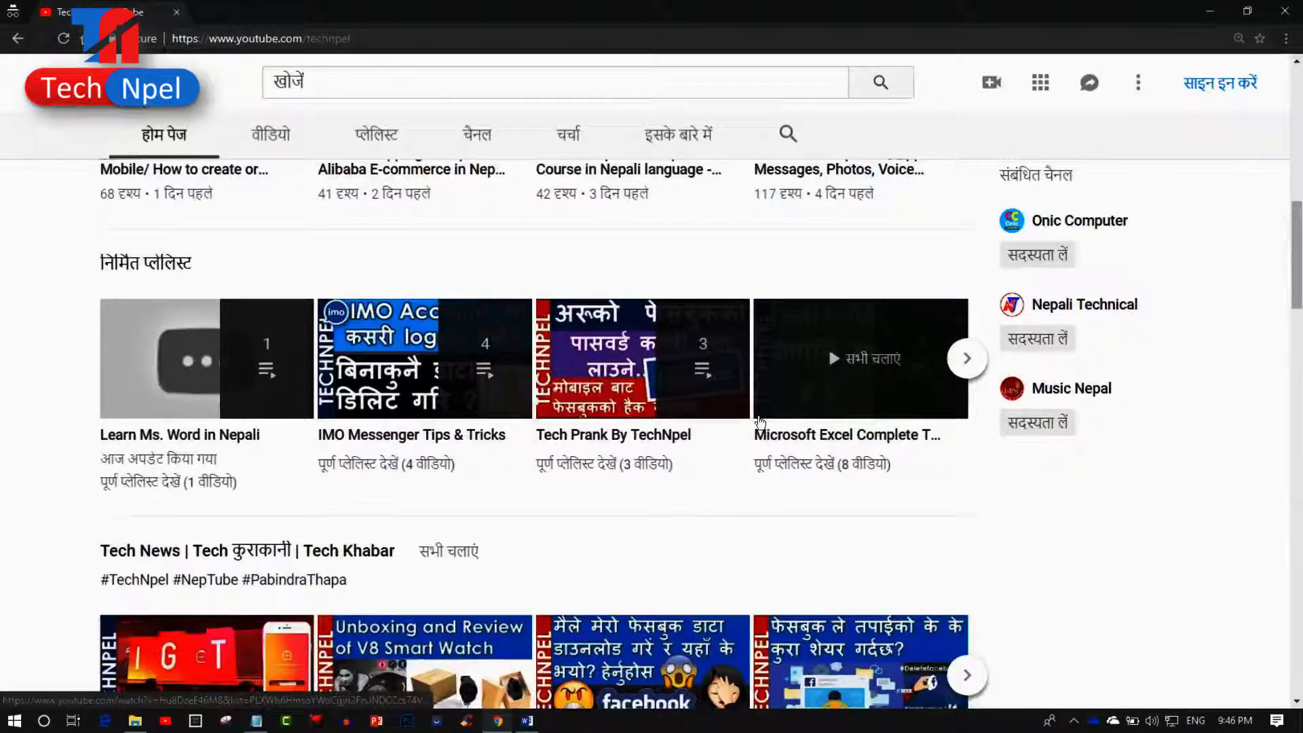
{"action": "scroll", "coordinate": [766, 419], "scroll_direction": "down", "scroll_amount": 1}
{"action": "scroll", "coordinate": [770, 426], "scroll_direction": "down", "scroll_amount": 1}
{"action": "scroll", "coordinate": [766, 416], "scroll_direction": "down", "scroll_amount": 2}
{"action": "scroll", "coordinate": [766, 417], "scroll_direction": "down", "scroll_amount": 1}
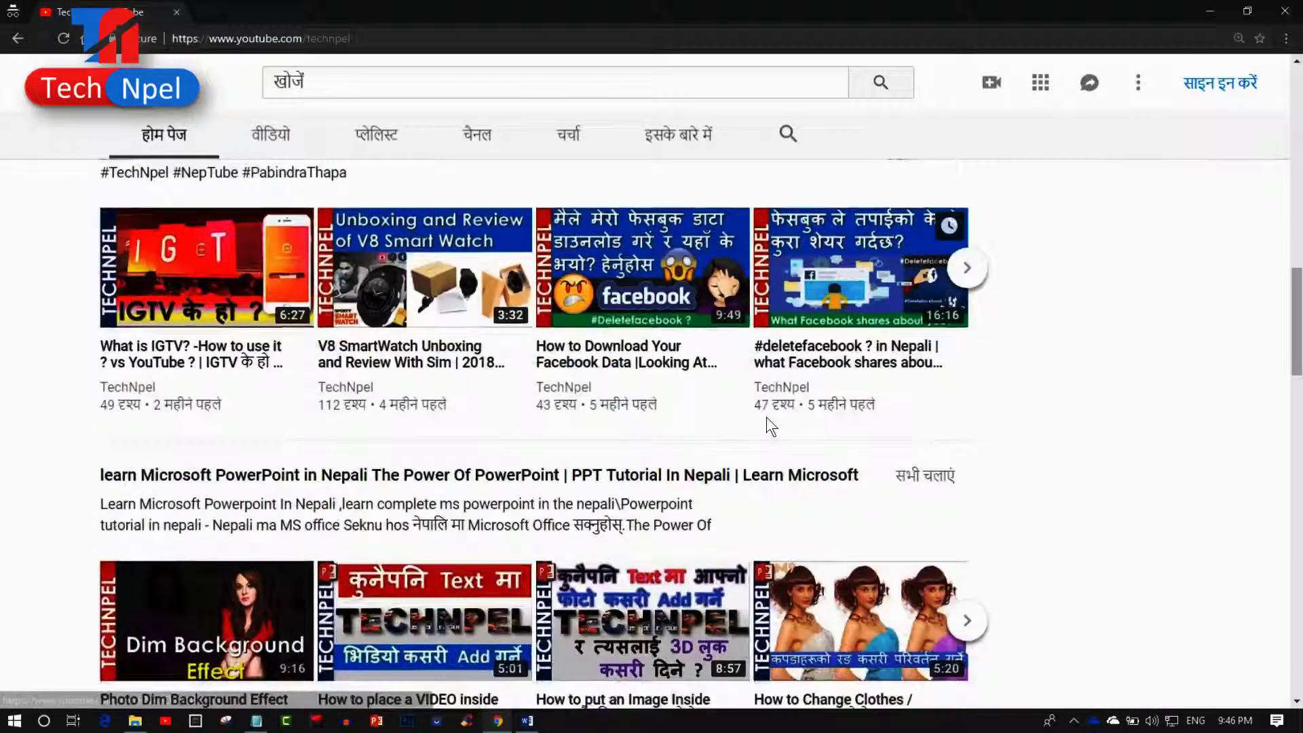
{"action": "scroll", "coordinate": [767, 417], "scroll_direction": "down", "scroll_amount": 1}
{"action": "scroll", "coordinate": [766, 421], "scroll_direction": "down", "scroll_amount": 1}
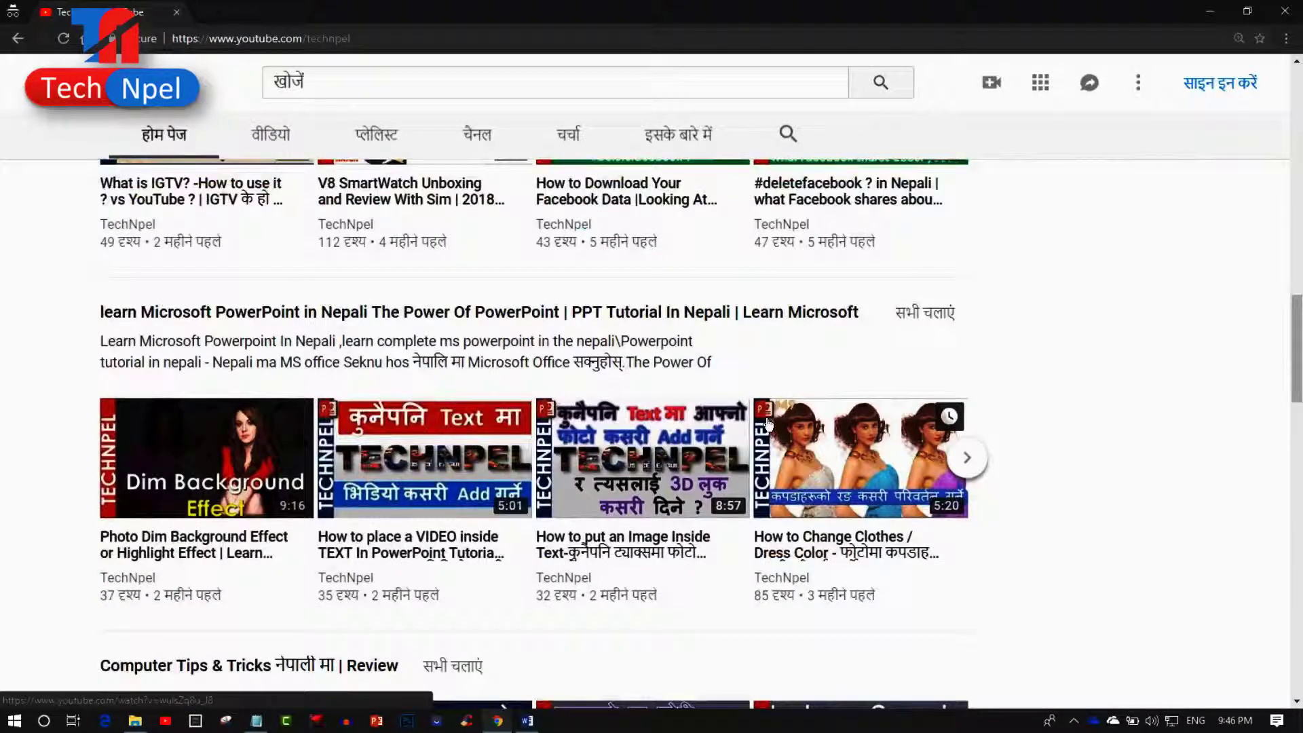
{"action": "scroll", "coordinate": [767, 423], "scroll_direction": "down", "scroll_amount": 1}
{"action": "scroll", "coordinate": [767, 421], "scroll_direction": "down", "scroll_amount": 2}
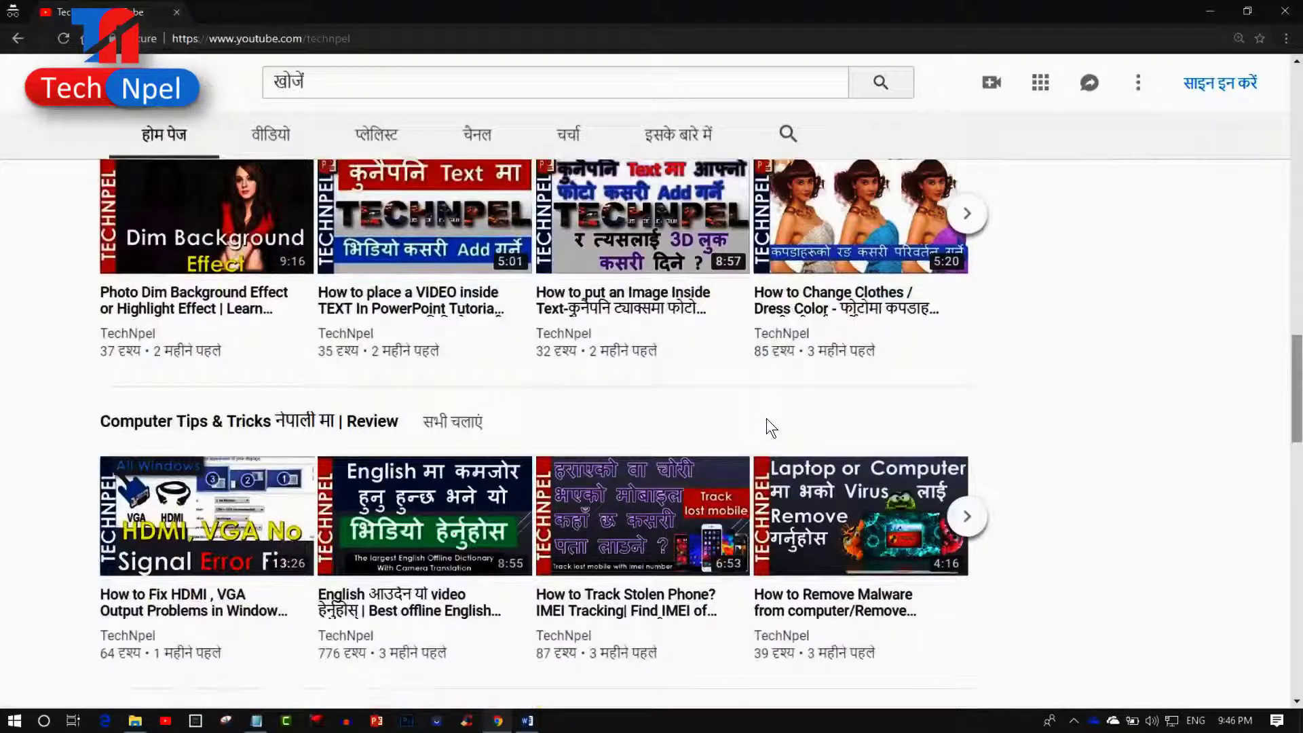
{"action": "scroll", "coordinate": [767, 418], "scroll_direction": "down", "scroll_amount": 1}
{"action": "scroll", "coordinate": [767, 421], "scroll_direction": "down", "scroll_amount": 2}
{"action": "scroll", "coordinate": [767, 421], "scroll_direction": "down", "scroll_amount": 1}
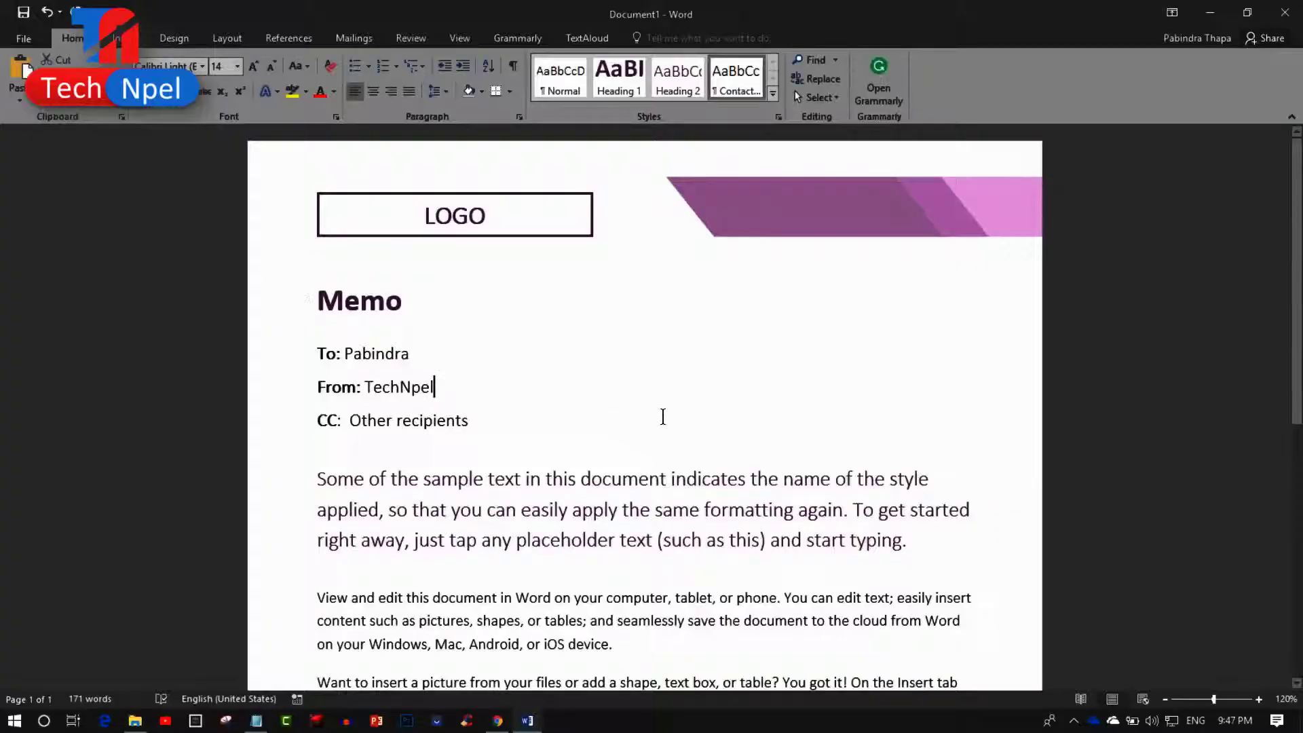
{"action": "scroll", "coordinate": [663, 411], "scroll_direction": "down", "scroll_amount": 2}
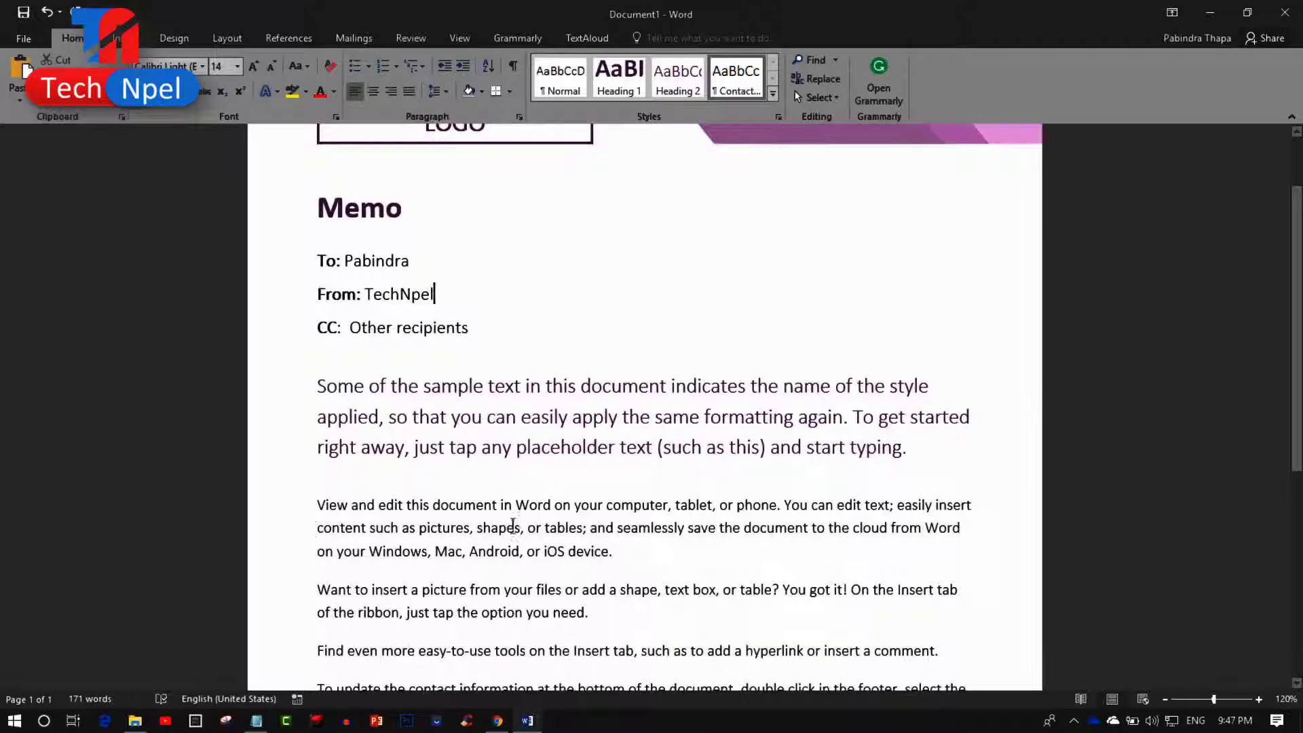
{"action": "scroll", "coordinate": [533, 534], "scroll_direction": "up", "scroll_amount": 2}
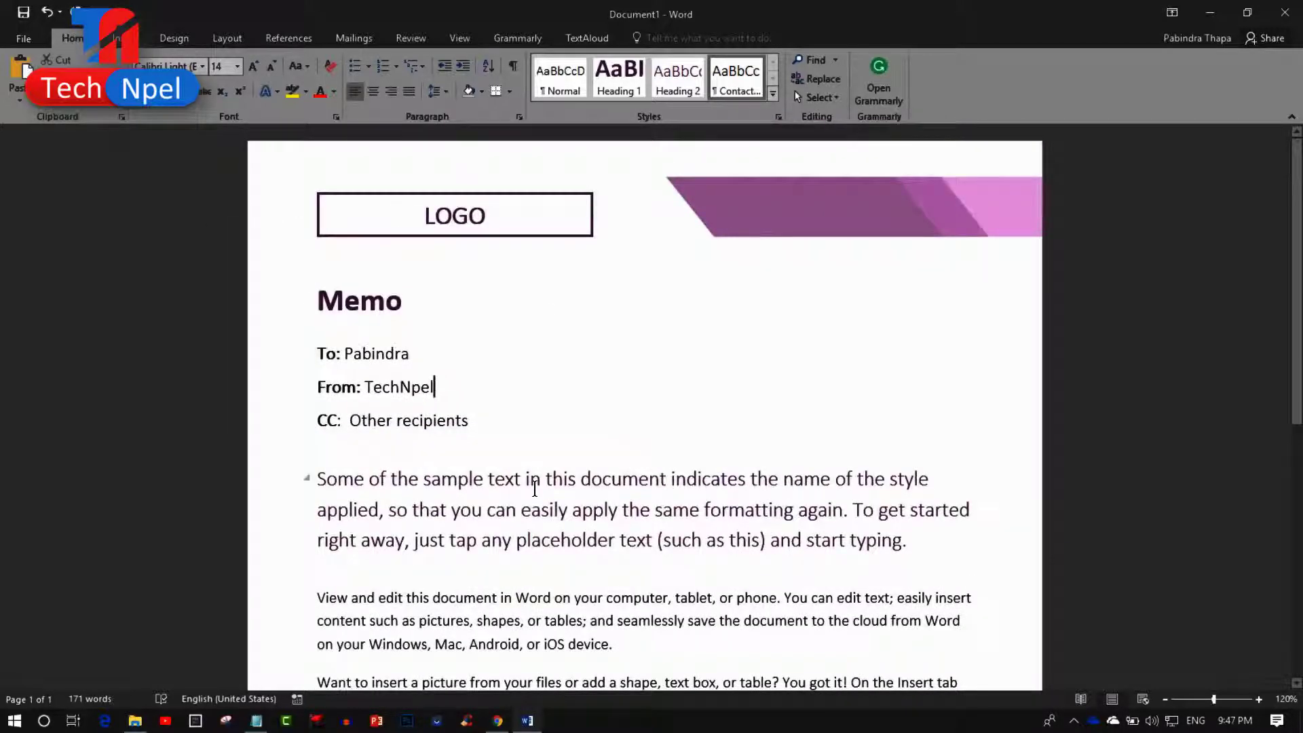
{"action": "scroll", "coordinate": [631, 505], "scroll_direction": "down", "scroll_amount": 2}
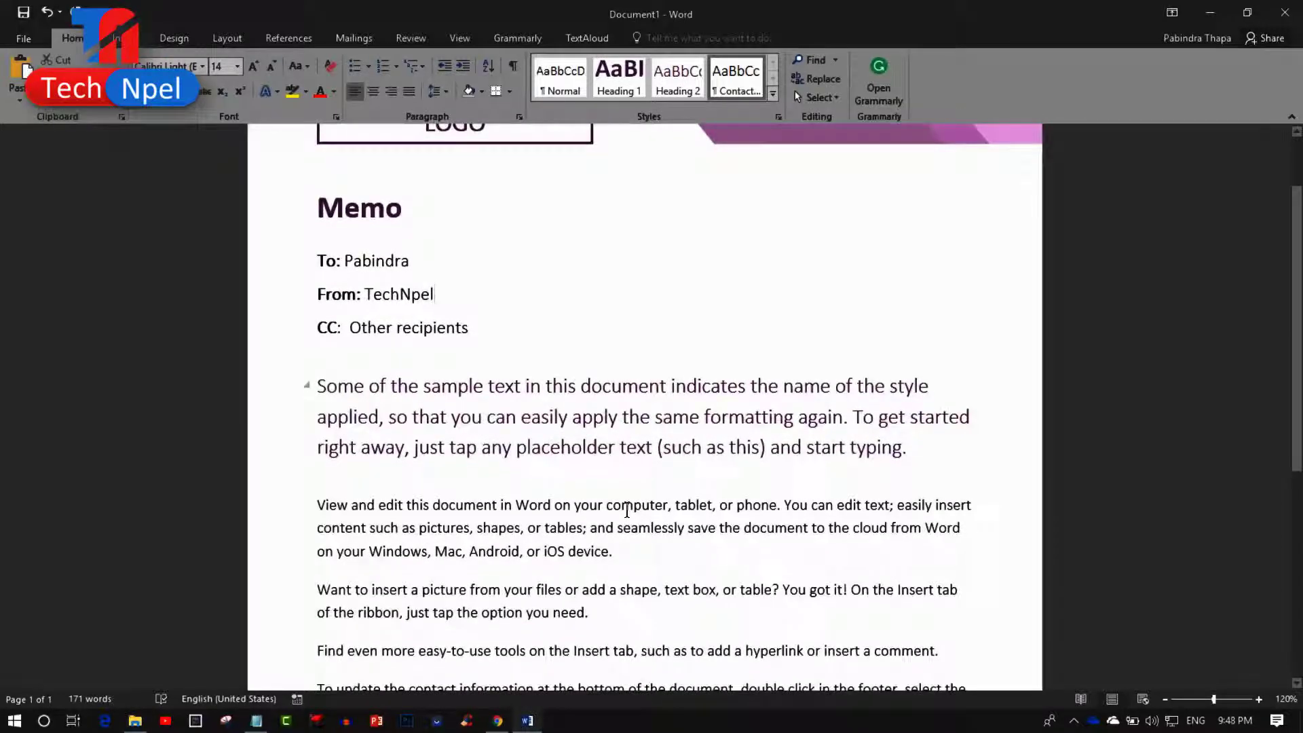
Save the memo that reads To: Pabindra and From: TechNpel with Ctrl+S.
{"action": "key", "text": "ctrl+s"}
{"action": "scroll", "coordinate": [624, 516], "scroll_direction": "up", "scroll_amount": 2}
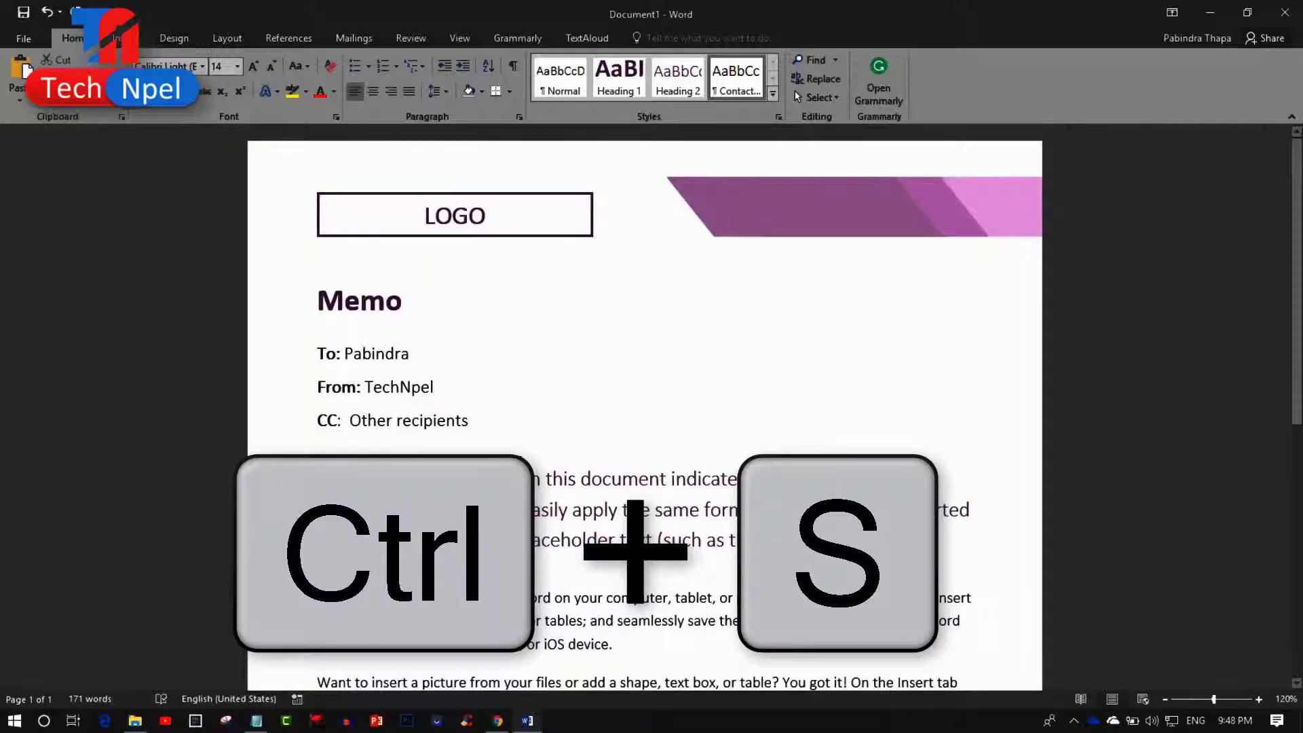
{"action": "scroll", "coordinate": [547, 475], "scroll_direction": "down", "scroll_amount": 2}
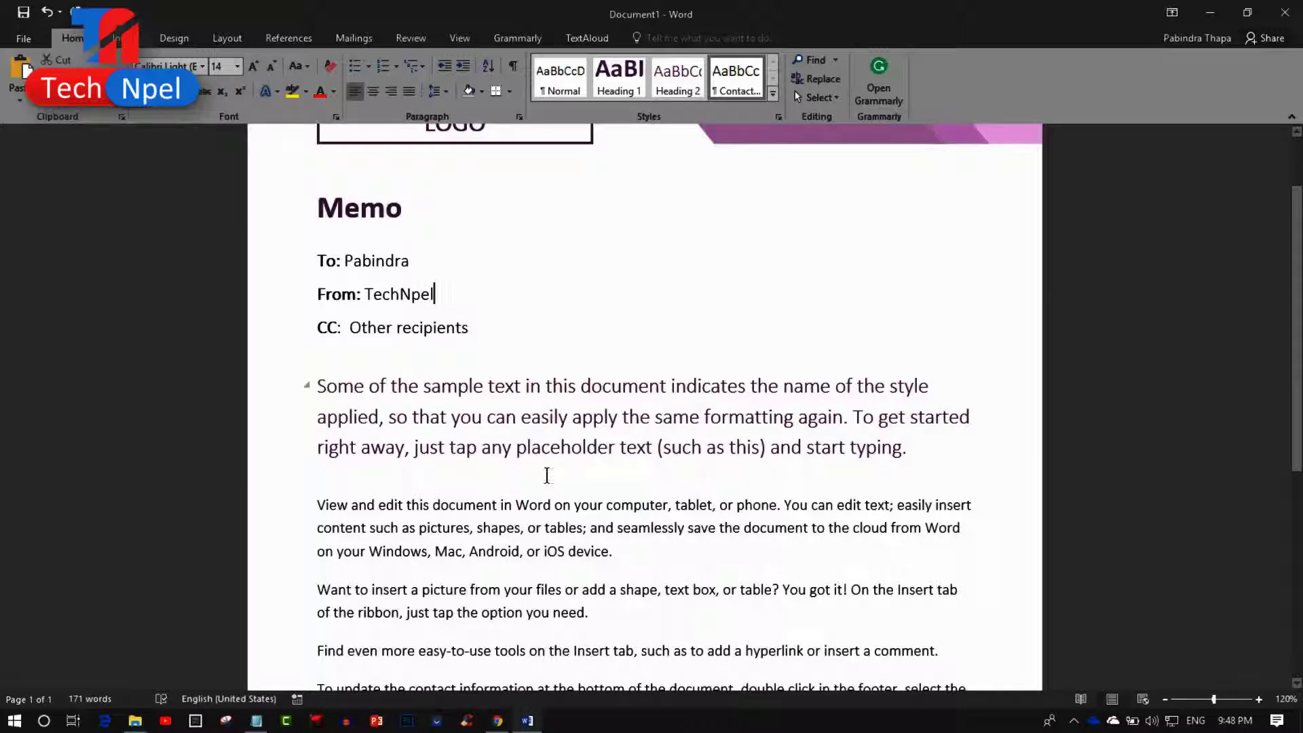
{"action": "scroll", "coordinate": [547, 475], "scroll_direction": "down", "scroll_amount": 2}
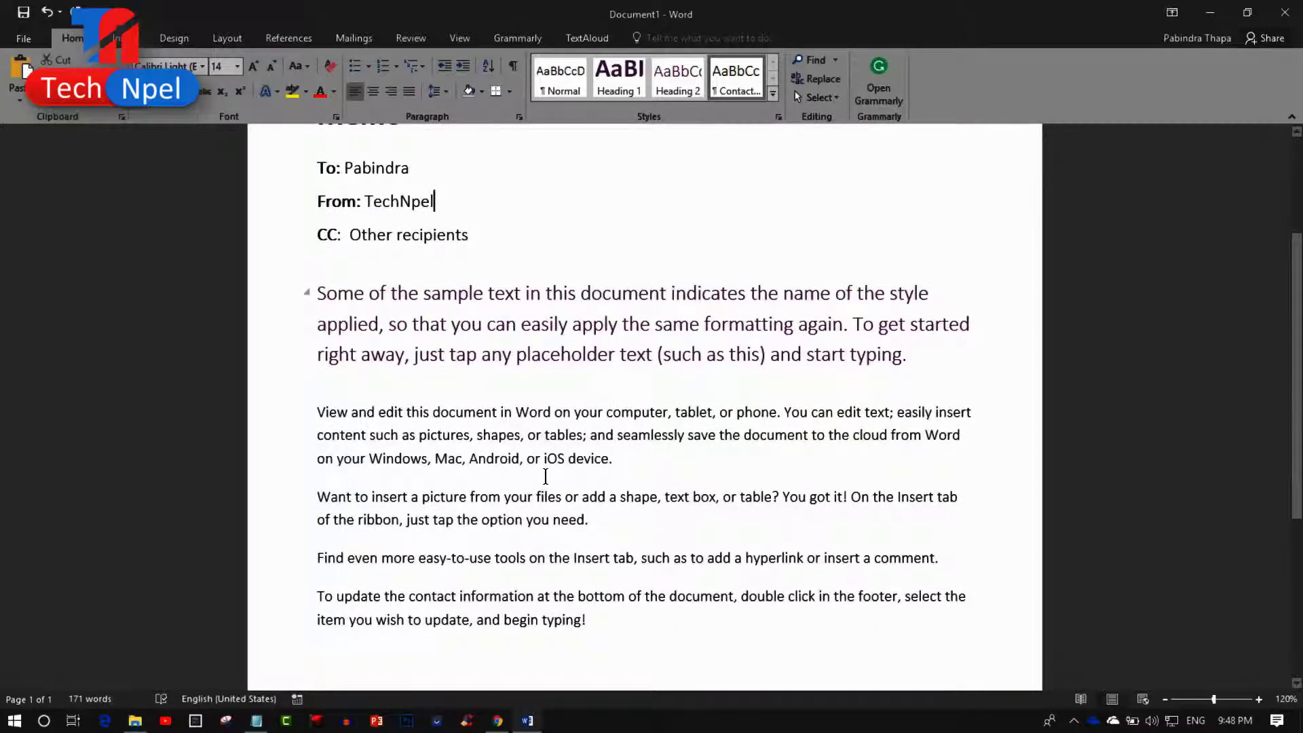
{"action": "scroll", "coordinate": [546, 476], "scroll_direction": "down", "scroll_amount": 2}
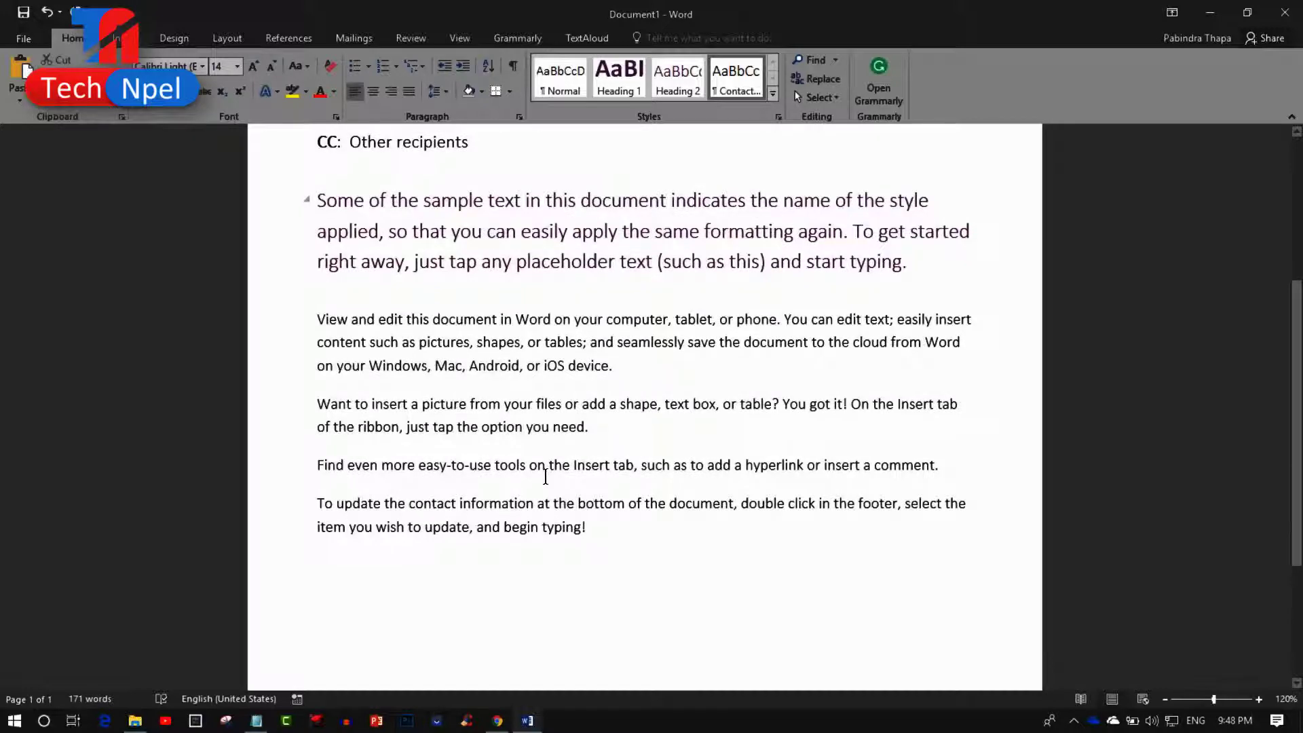
{"action": "scroll", "coordinate": [546, 476], "scroll_direction": "up", "scroll_amount": 3}
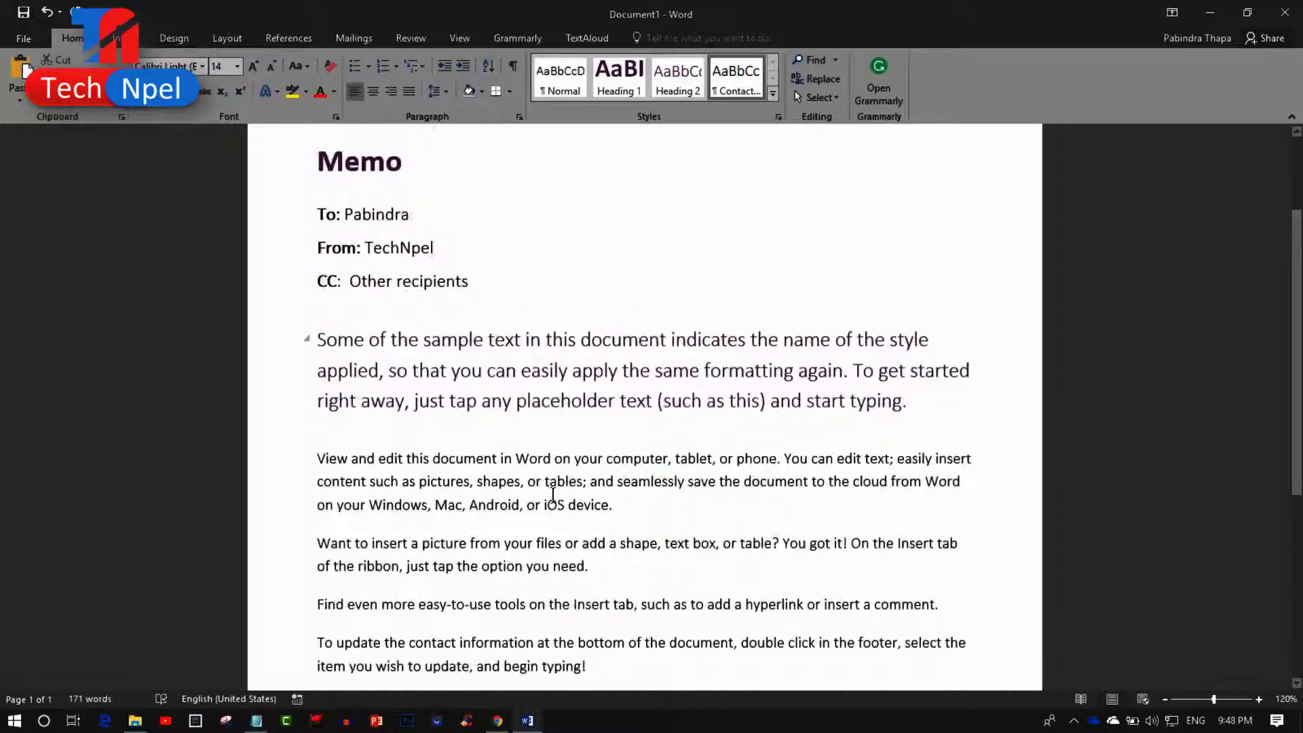
Select the memo's body placeholder text, then clear the selection.
{"action": "left_click", "coordinate": [570, 518]}
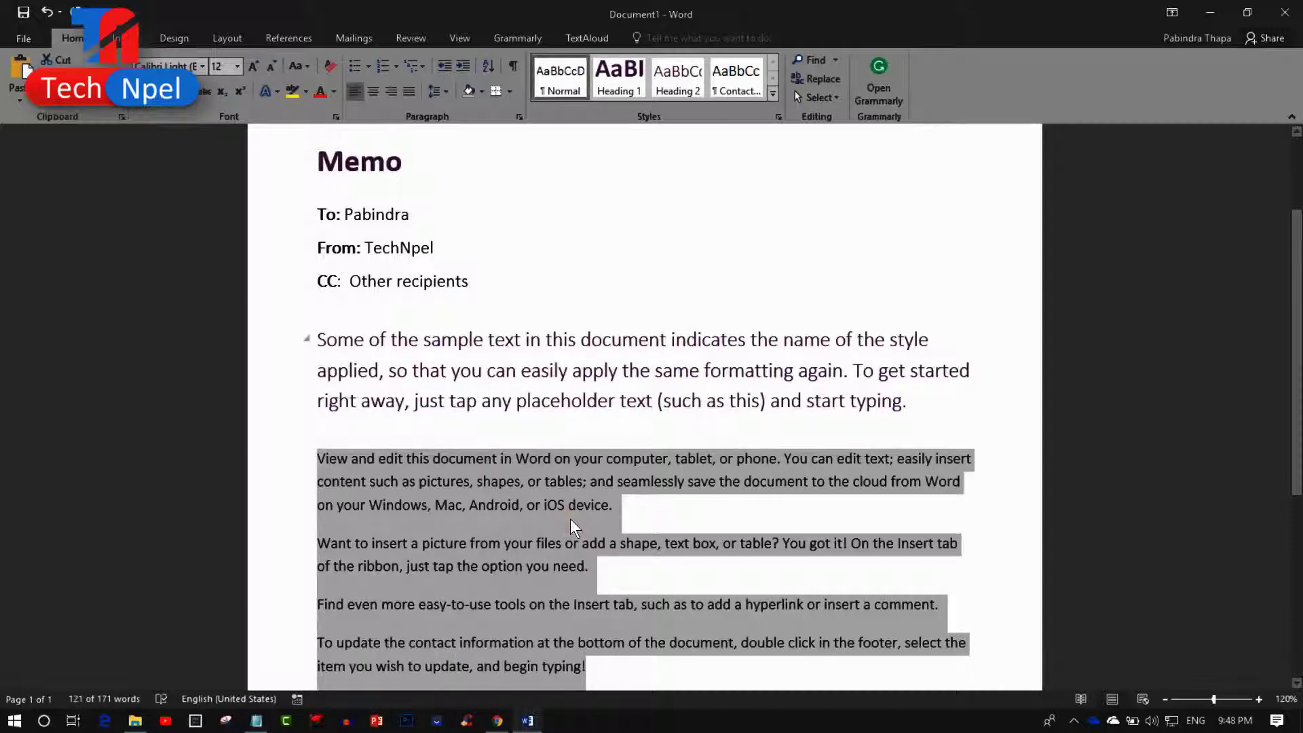
{"action": "scroll", "coordinate": [570, 519], "scroll_direction": "down", "scroll_amount": 2}
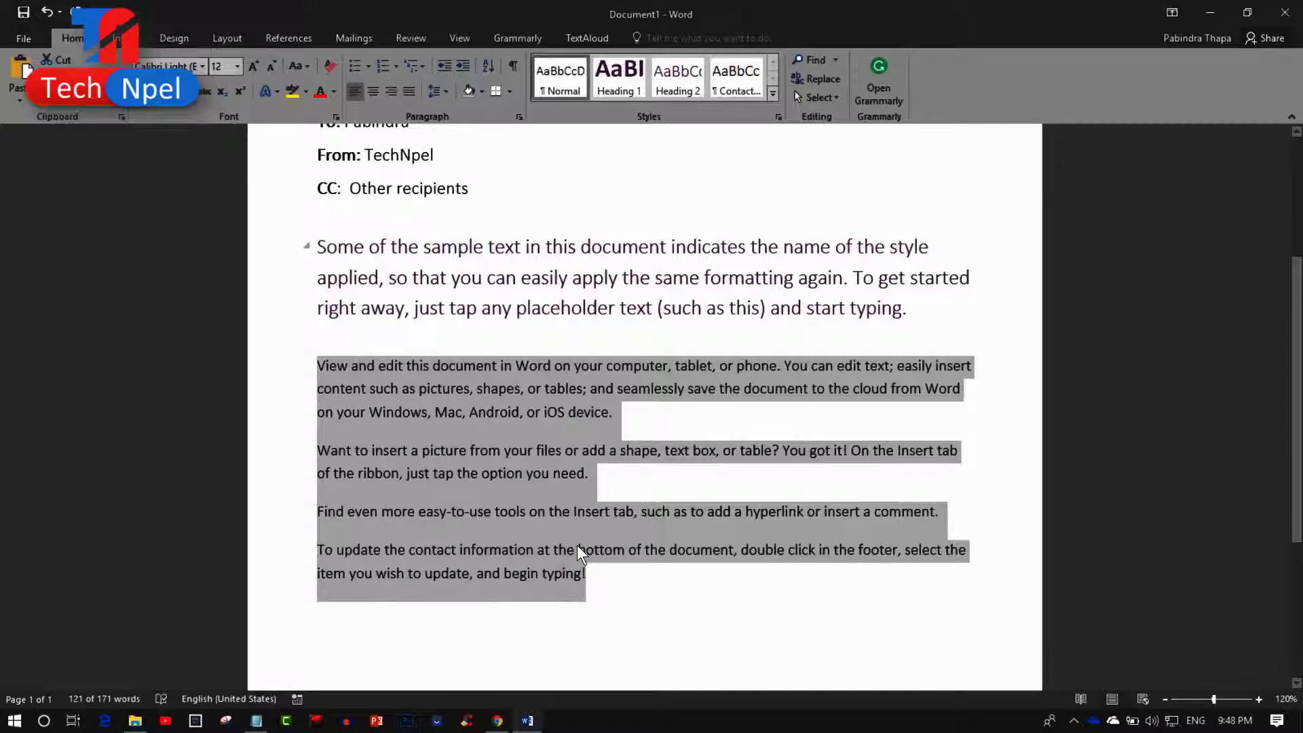
{"action": "left_click", "coordinate": [610, 615]}
{"action": "scroll", "coordinate": [394, 470], "scroll_direction": "up", "scroll_amount": 4}
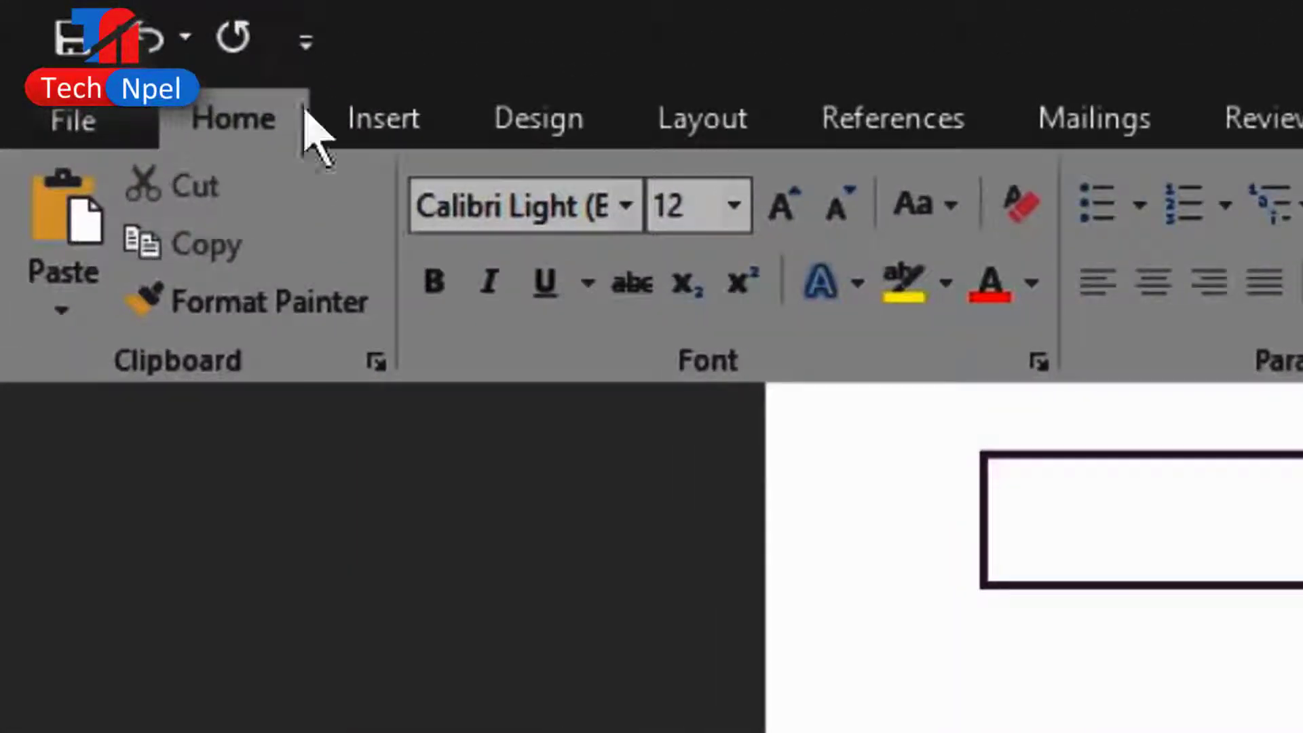
Start saving the memo to This PC's Desktop folder, with Memo.docx as the file name.
{"action": "left_click", "coordinate": [82, 54]}
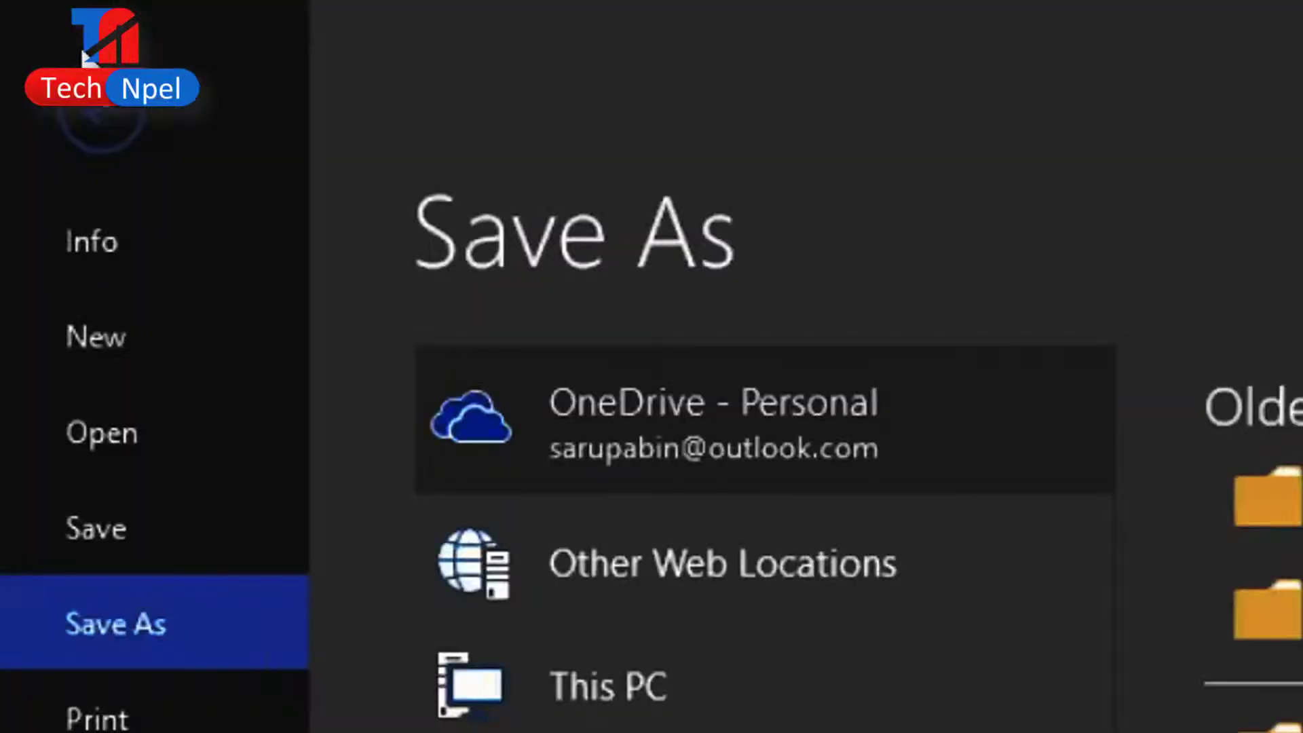
{"action": "left_click", "coordinate": [100, 122]}
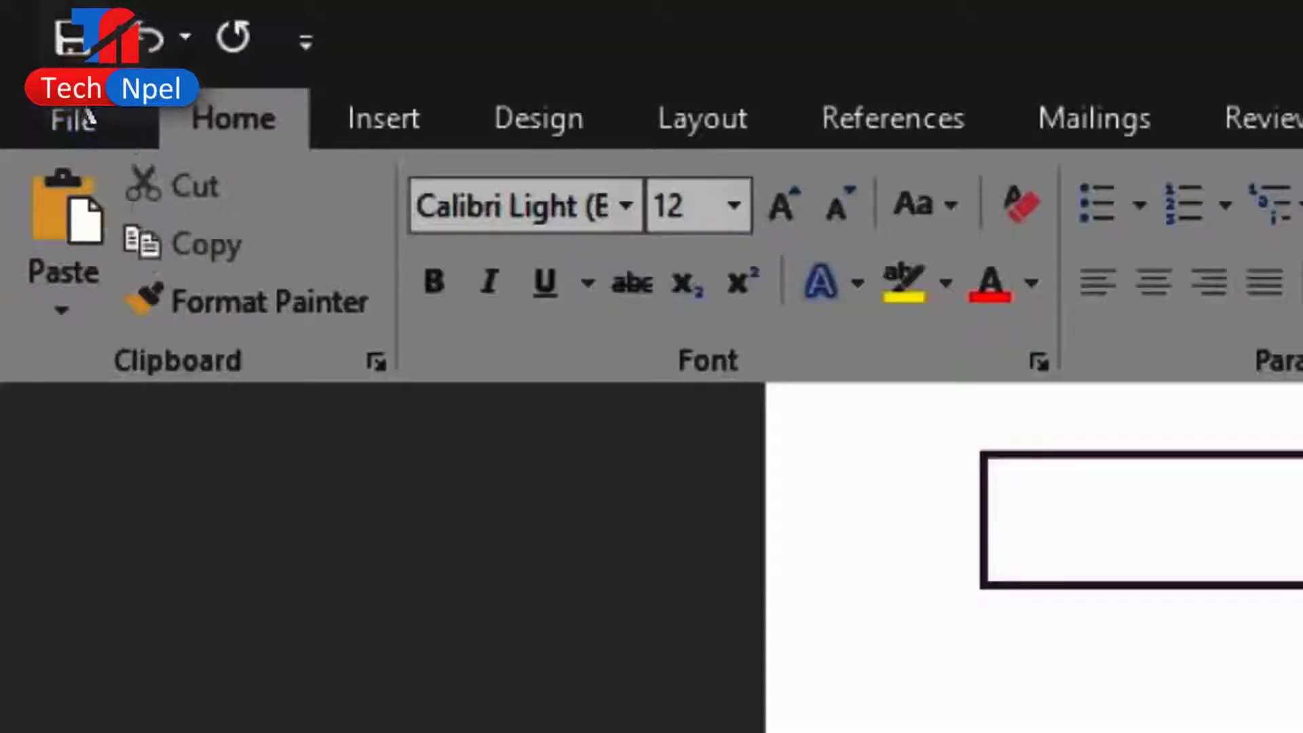
{"action": "left_click", "coordinate": [66, 46]}
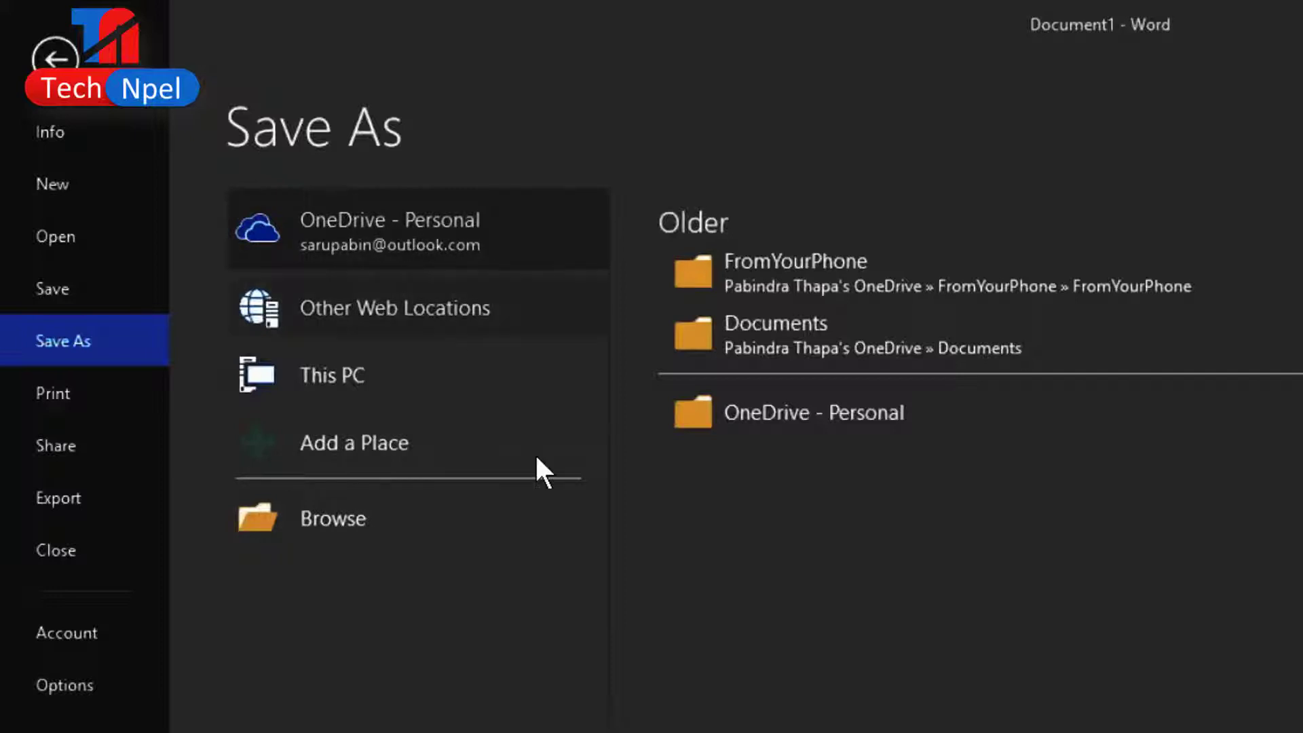
{"action": "left_click", "coordinate": [364, 386]}
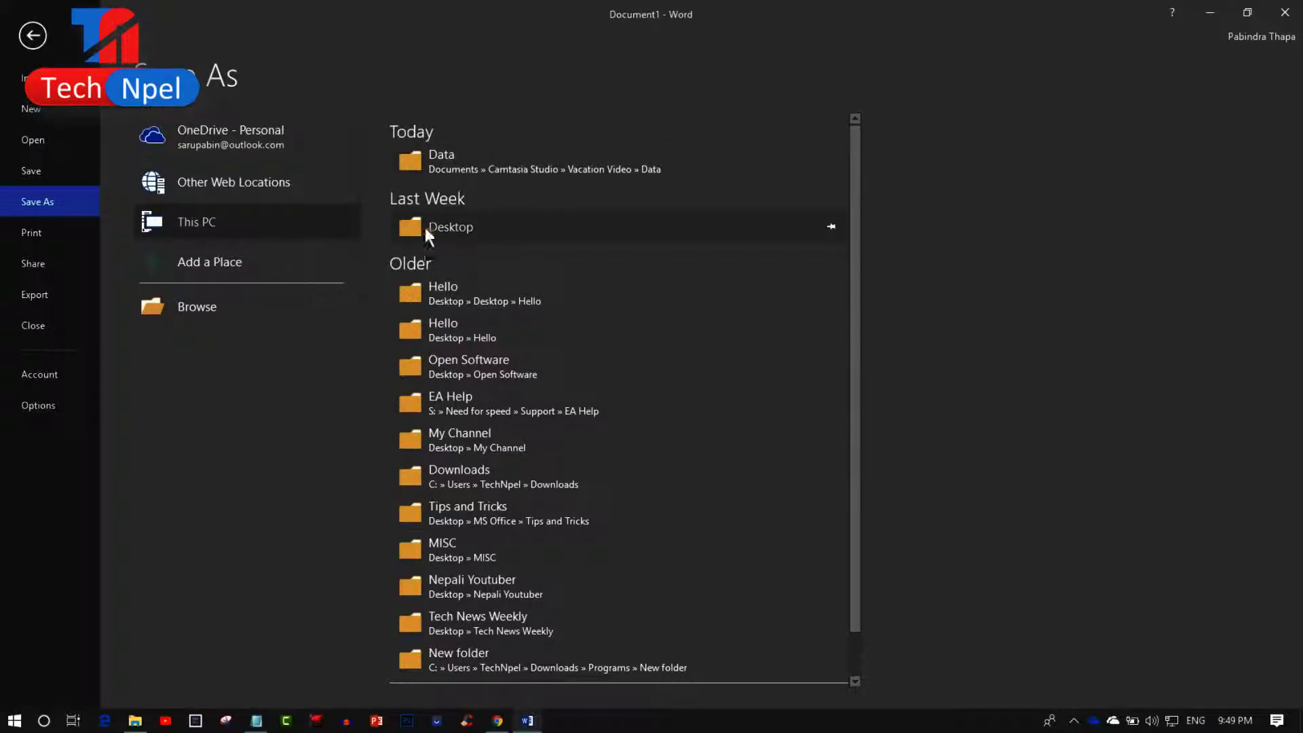
{"action": "left_click", "coordinate": [463, 227]}
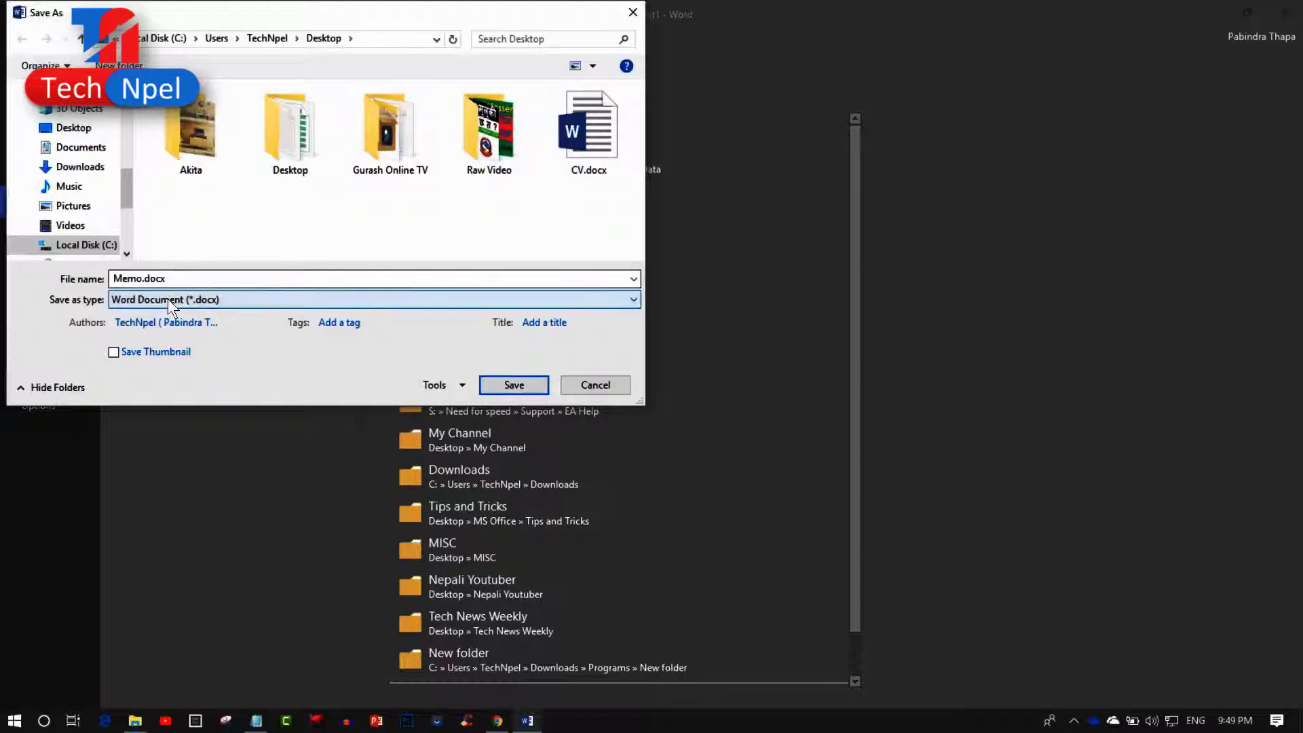
Save Memo.docx to the Desktop, then re-save with Ctrl+S and the Quick Access Save button.
{"action": "left_click", "coordinate": [517, 385]}
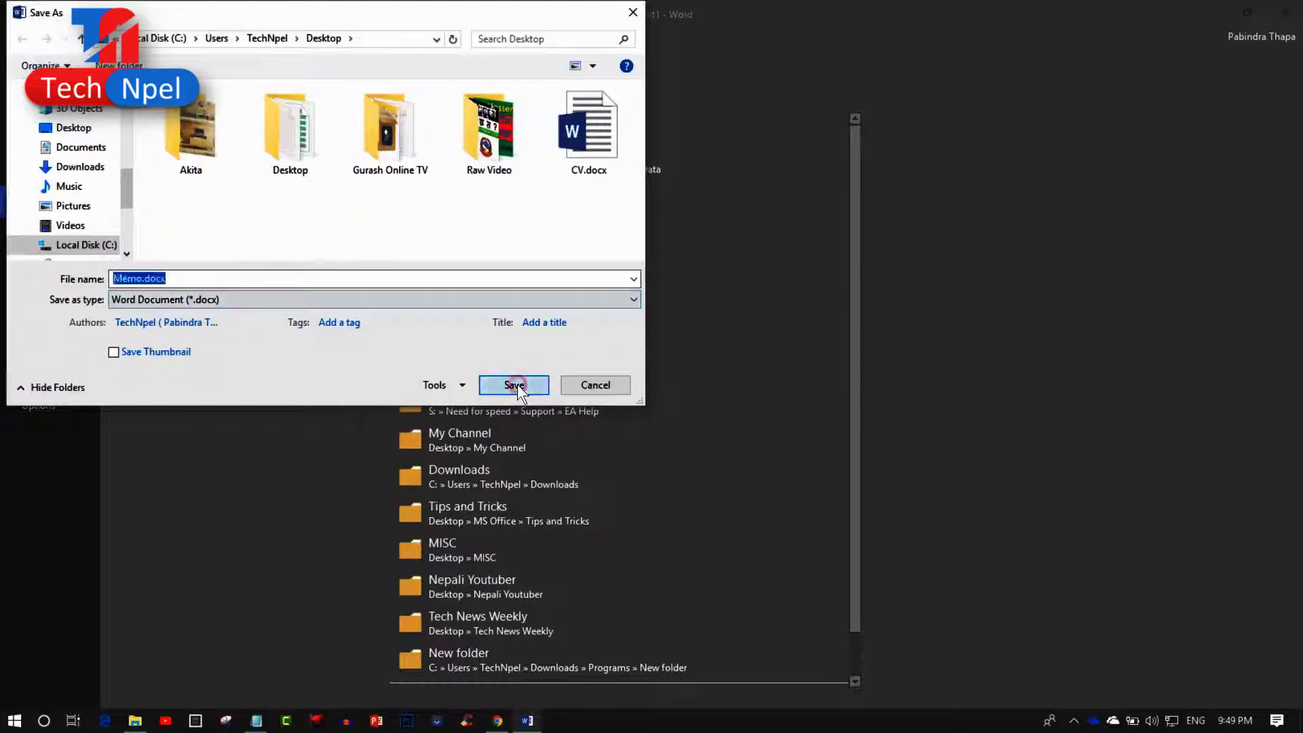
{"action": "key", "text": "ctrl+s"}
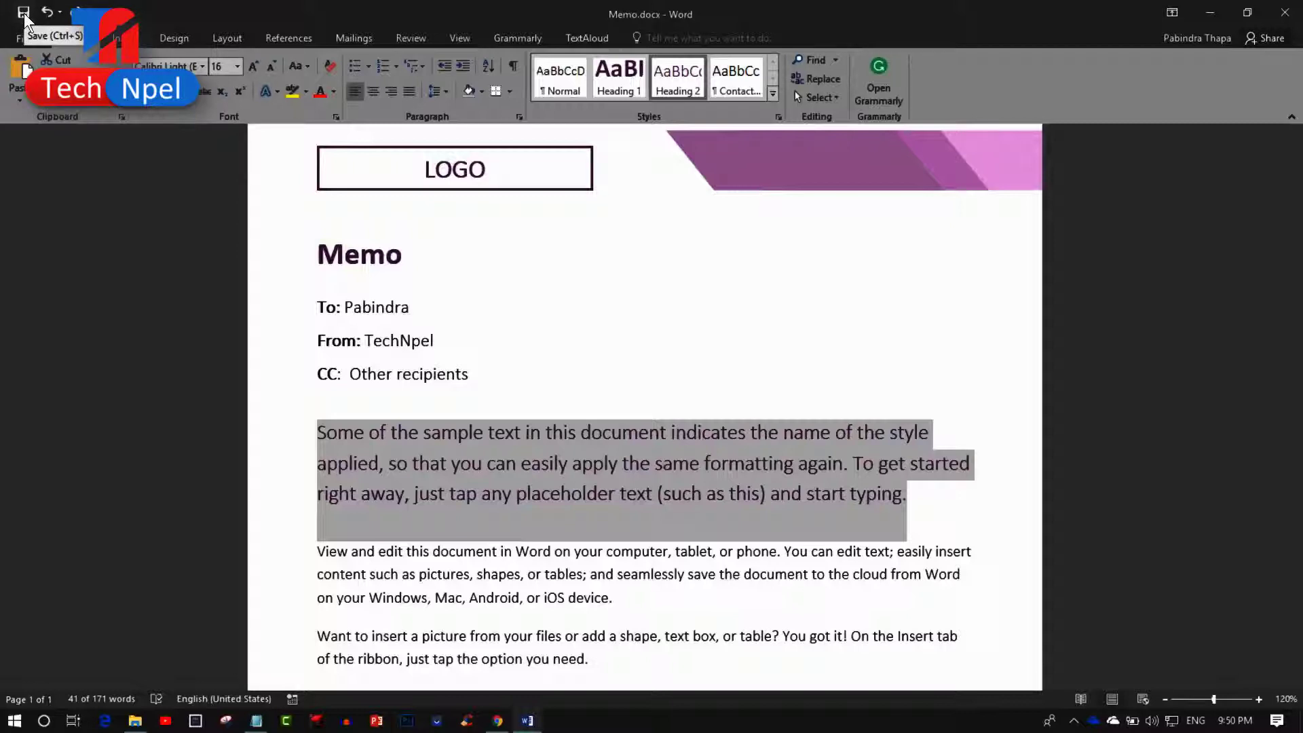
{"action": "left_click", "coordinate": [22, 12]}
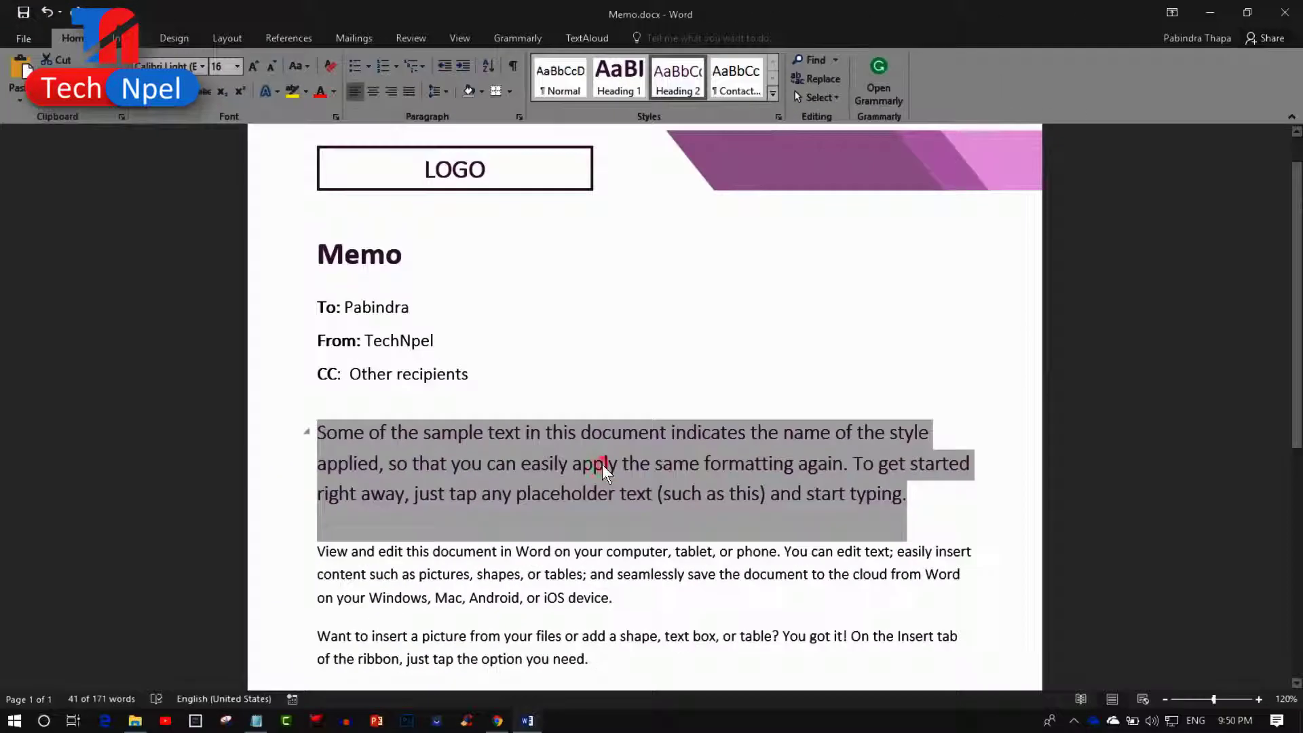
{"action": "scroll", "coordinate": [602, 465], "scroll_direction": "up", "scroll_amount": 1}
{"action": "scroll", "coordinate": [601, 464], "scroll_direction": "down", "scroll_amount": 3}
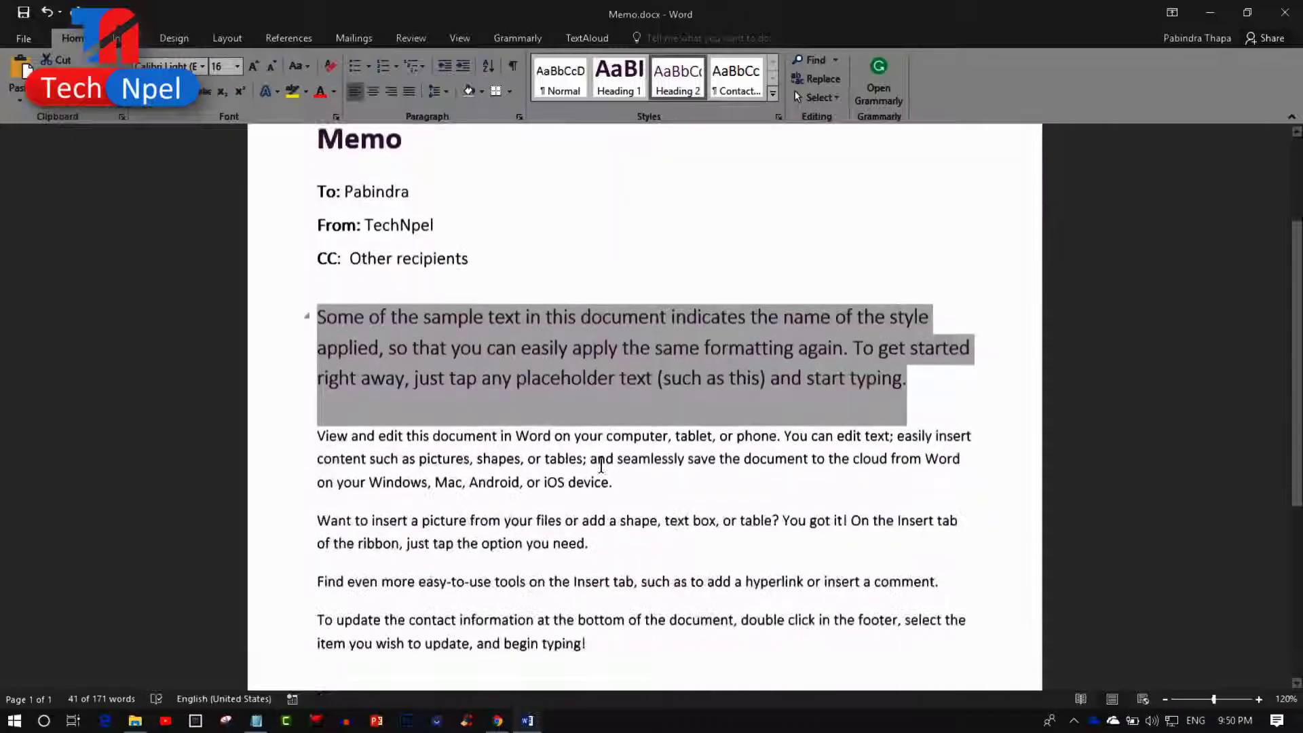
{"action": "scroll", "coordinate": [603, 459], "scroll_direction": "up", "scroll_amount": 1}
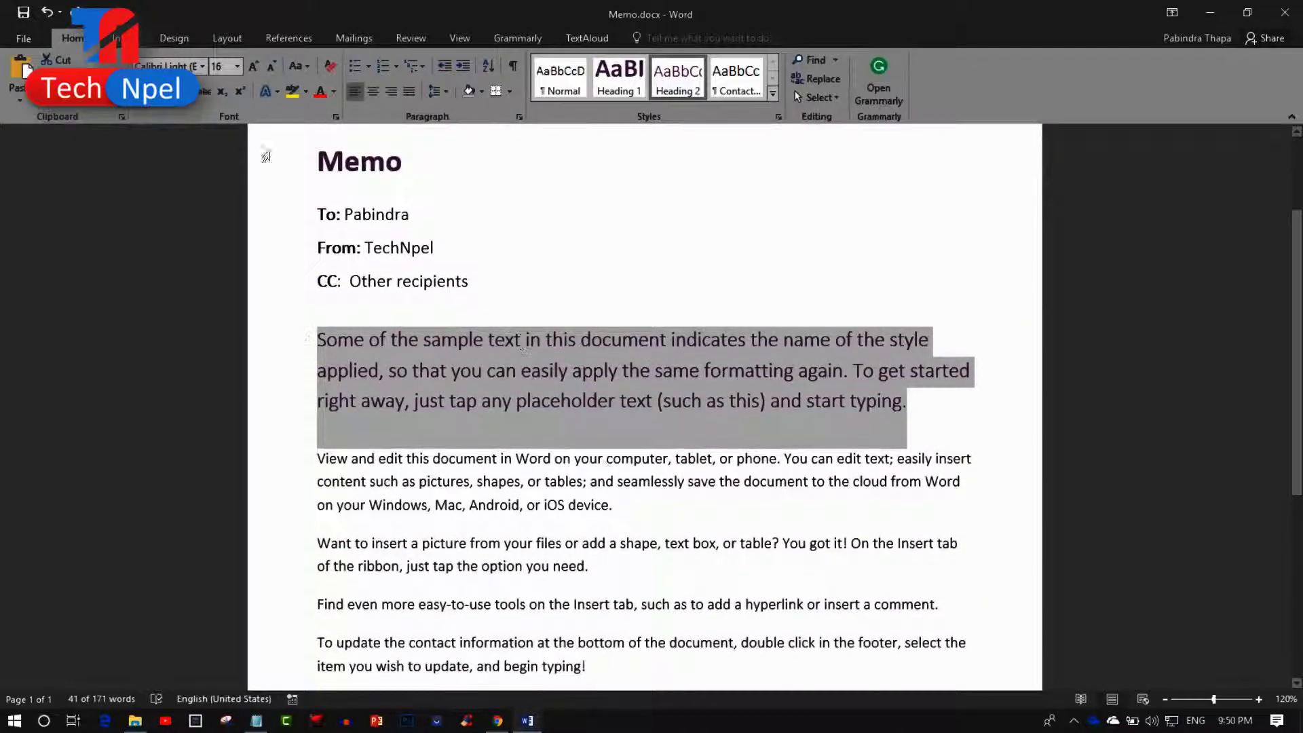
{"action": "scroll", "coordinate": [576, 529], "scroll_direction": "down", "scroll_amount": 3}
{"action": "scroll", "coordinate": [580, 539], "scroll_direction": "up", "scroll_amount": 4}
{"action": "scroll", "coordinate": [581, 539], "scroll_direction": "up", "scroll_amount": 1}
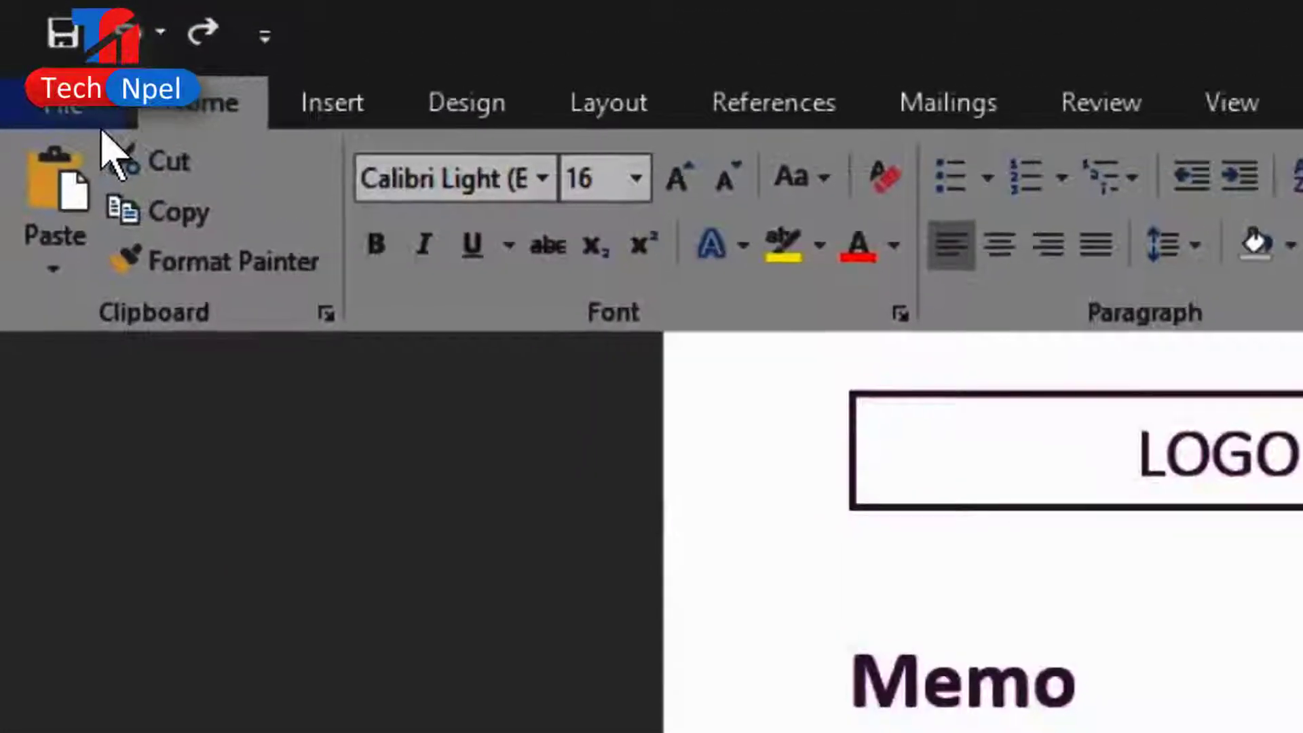
Open File > Info, then Save As with Desktop and recent folders on This PC listed.
{"action": "left_click", "coordinate": [80, 115]}
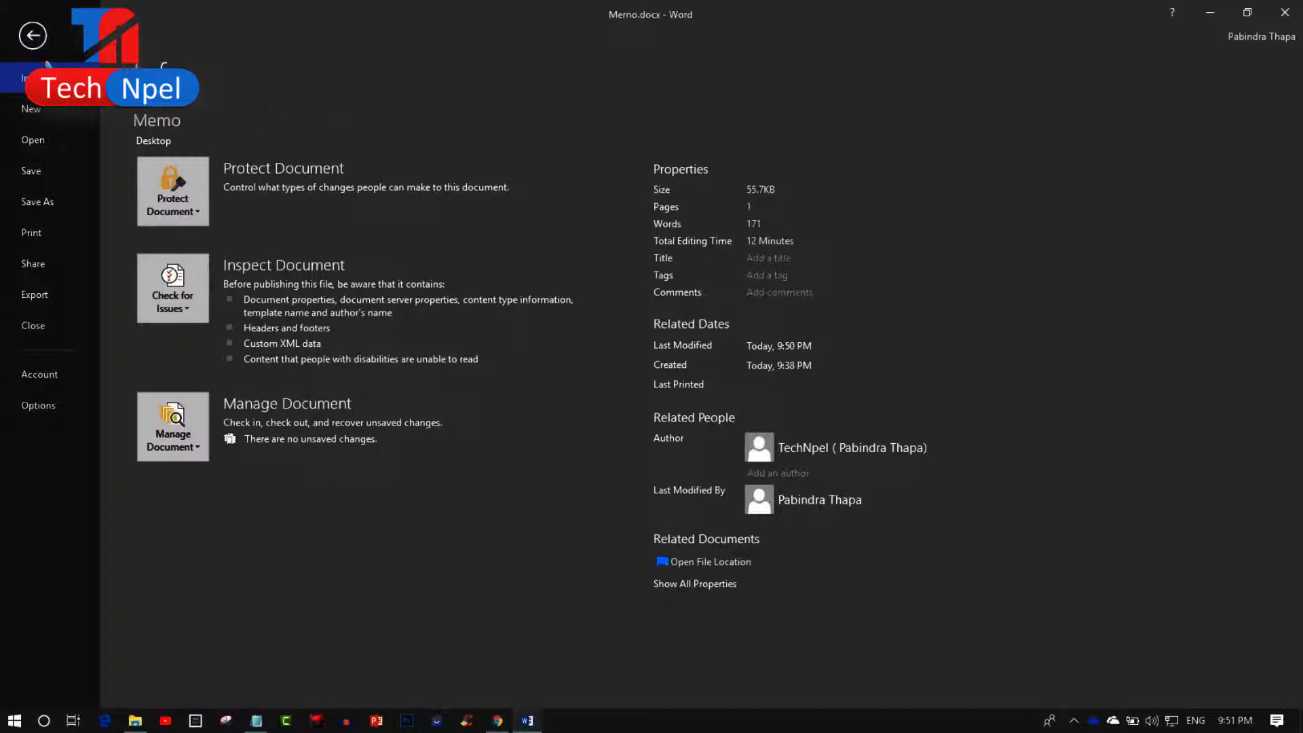
{"action": "left_click_drag", "start_coordinate": [112, 42], "coordinate": [579, 519]}
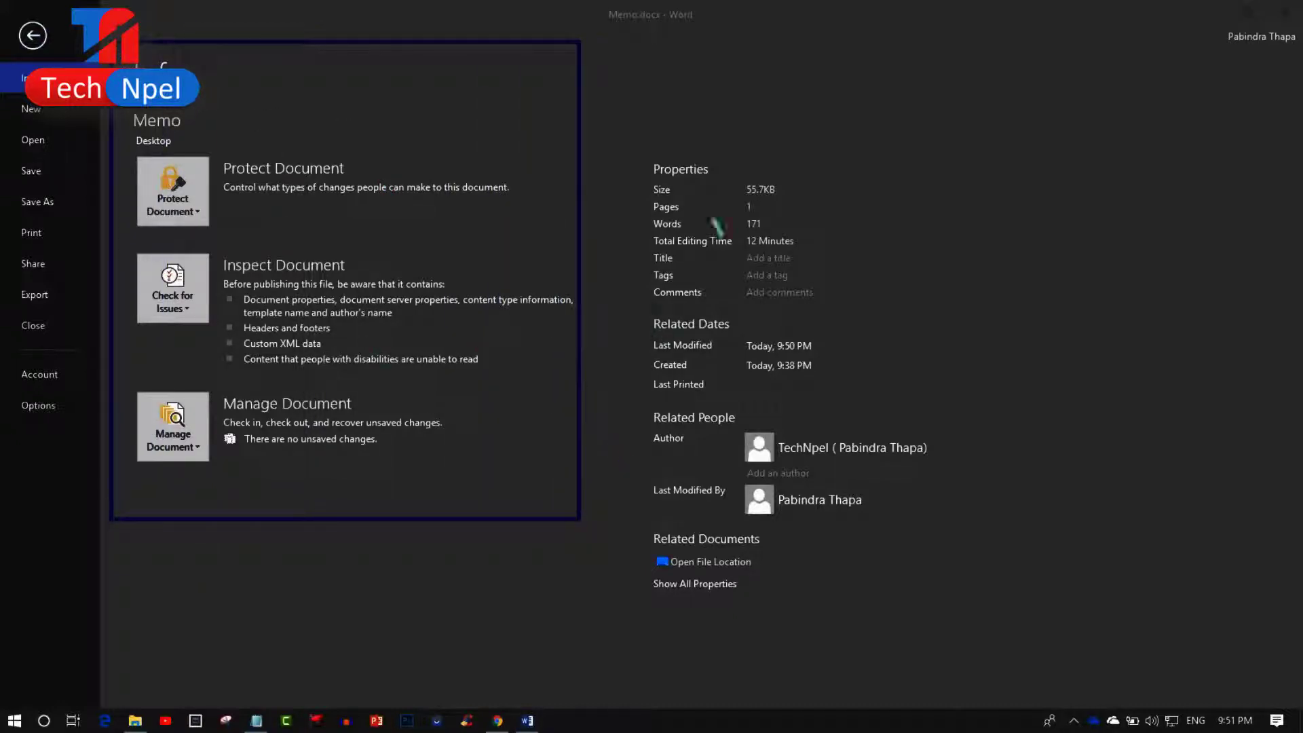
{"action": "mouse_move", "coordinate": [630, 117]}
{"action": "left_mouse_down"}
{"action": "mouse_move", "coordinate": [938, 684]}
{"action": "mouse_move", "coordinate": [982, 660]}
{"action": "left_mouse_up"}
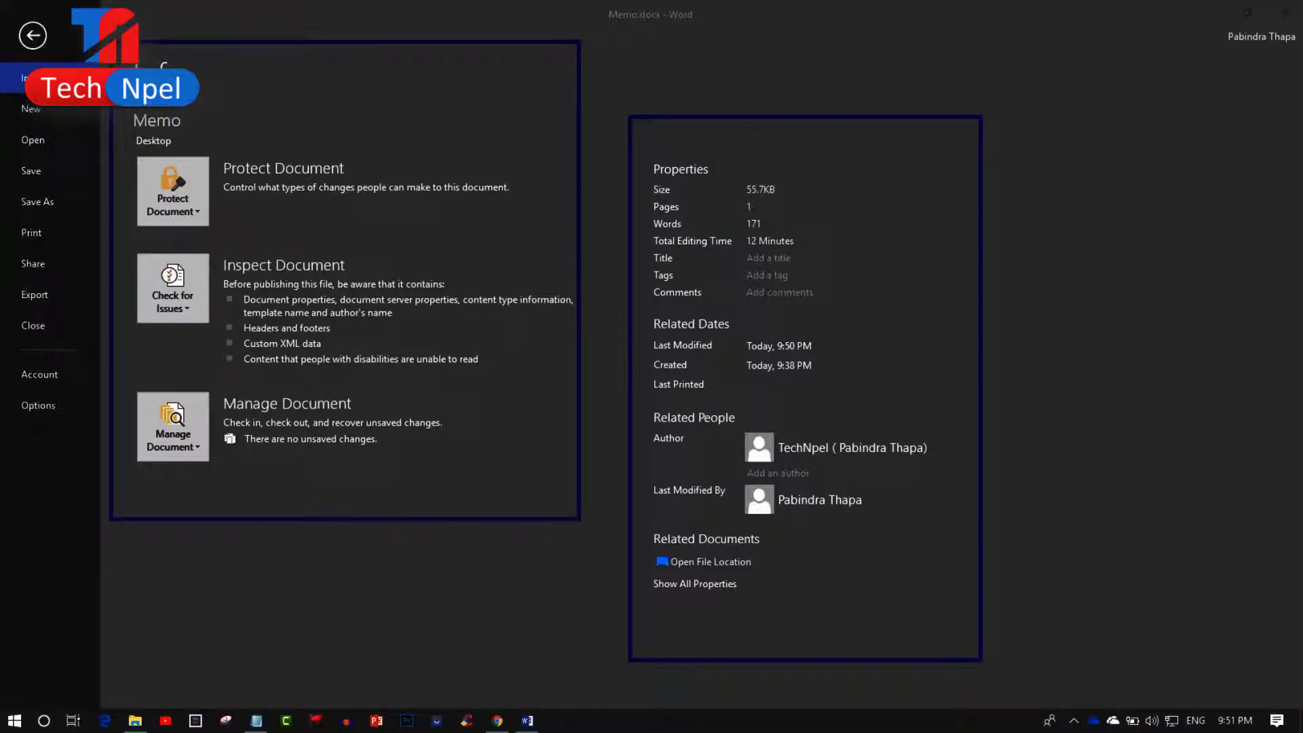
{"action": "mouse_move", "coordinate": [4, 110]}
{"action": "left_mouse_down"}
{"action": "mouse_move", "coordinate": [61, 114]}
{"action": "mouse_move", "coordinate": [76, 220]}
{"action": "left_mouse_up"}
{"action": "key", "text": "Escape"}
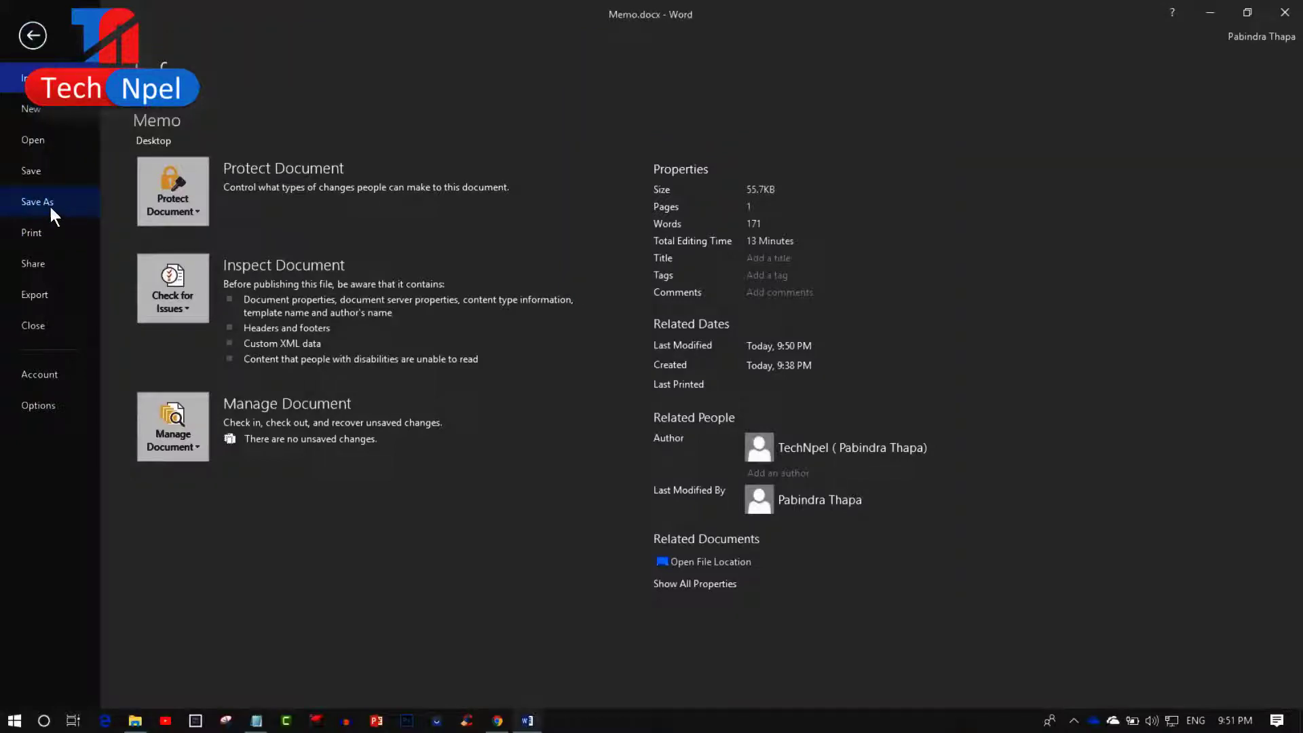
{"action": "left_click", "coordinate": [54, 205]}
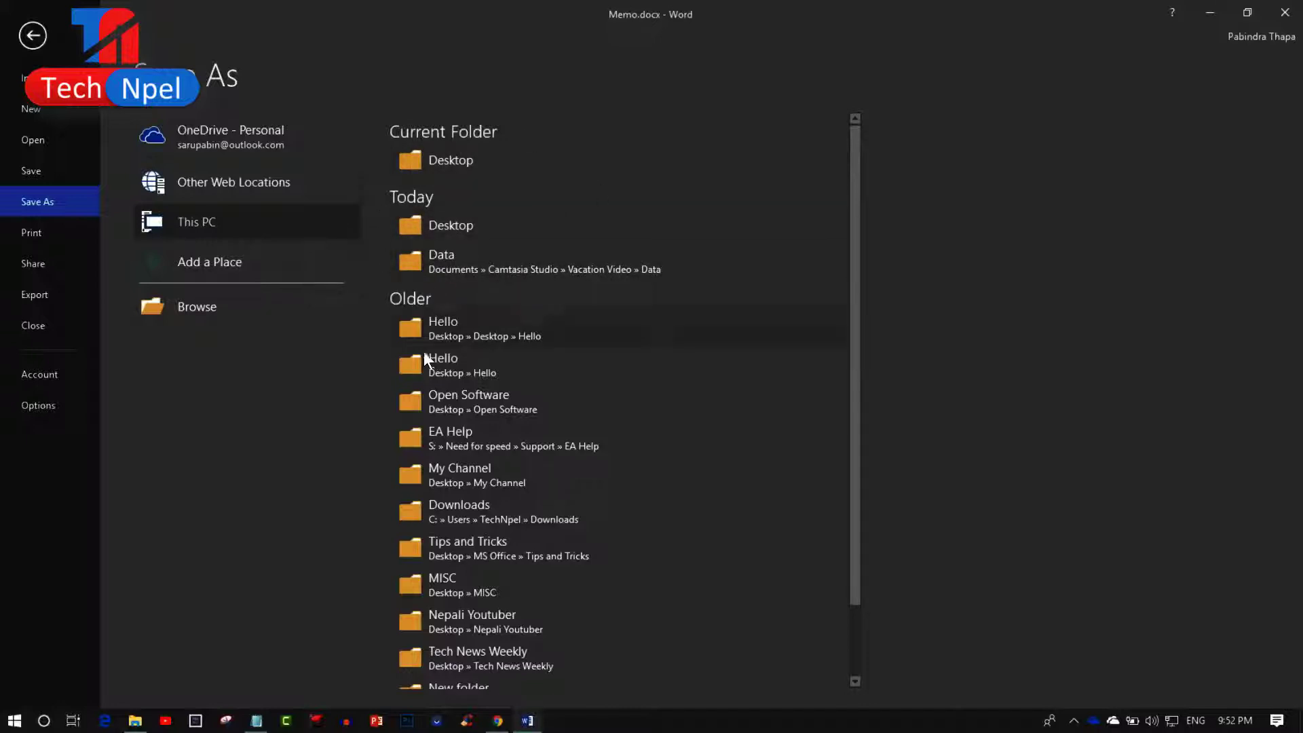
Save a Desktop copy named 1Memo.docx by adding '1' before the file name.
{"action": "scroll", "coordinate": [486, 497], "scroll_direction": "down", "scroll_amount": 1}
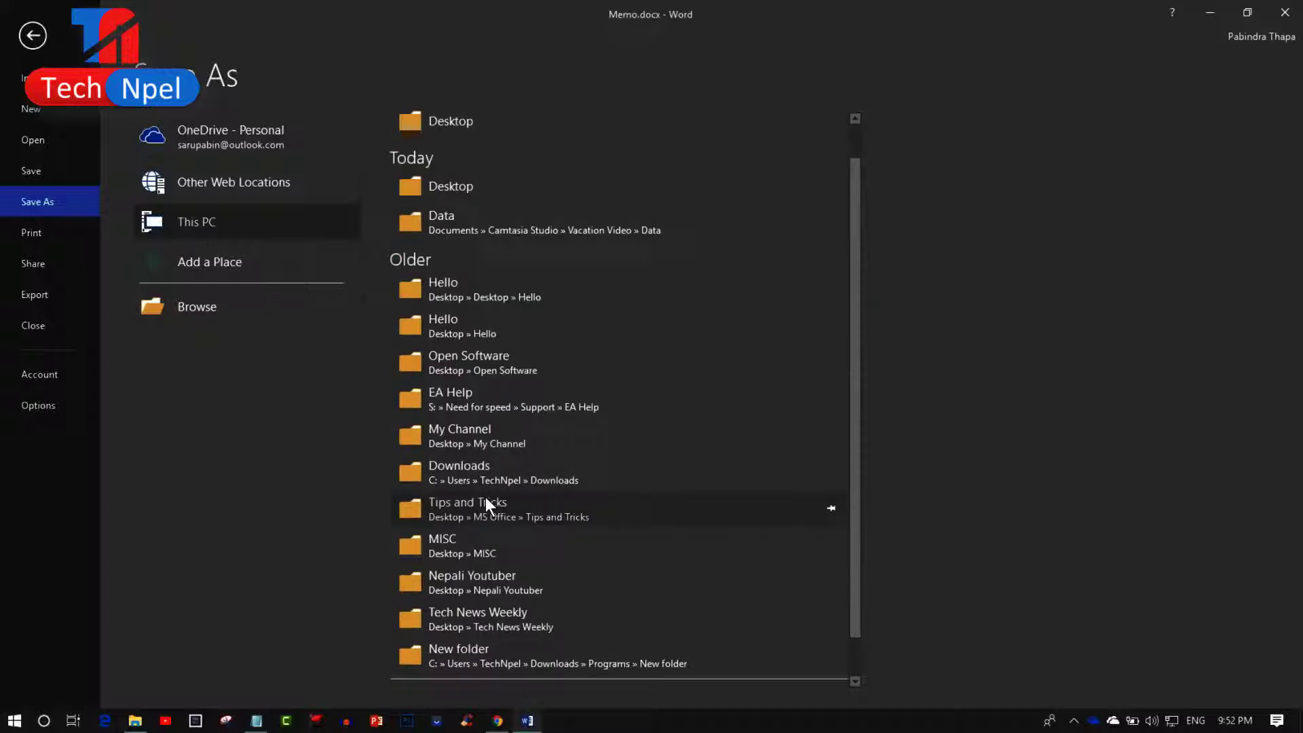
{"action": "scroll", "coordinate": [486, 497], "scroll_direction": "up", "scroll_amount": 1}
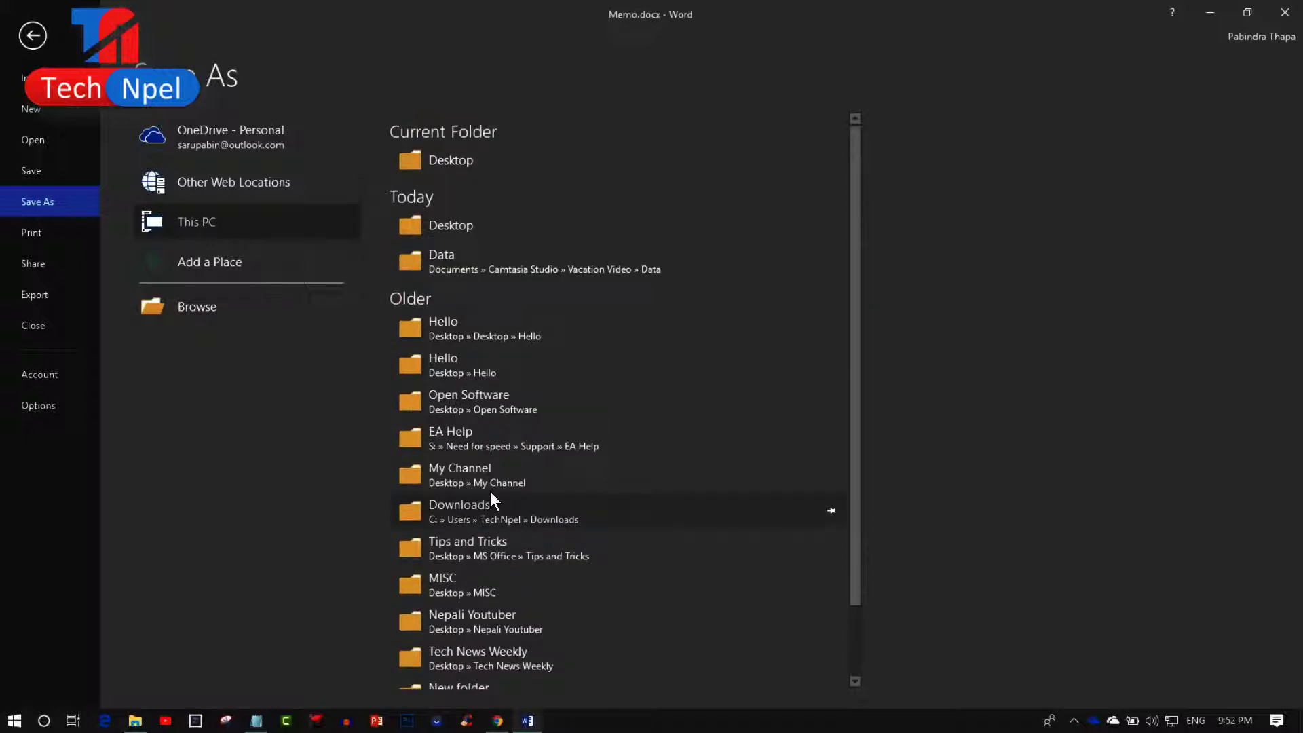
{"action": "left_click", "coordinate": [441, 168]}
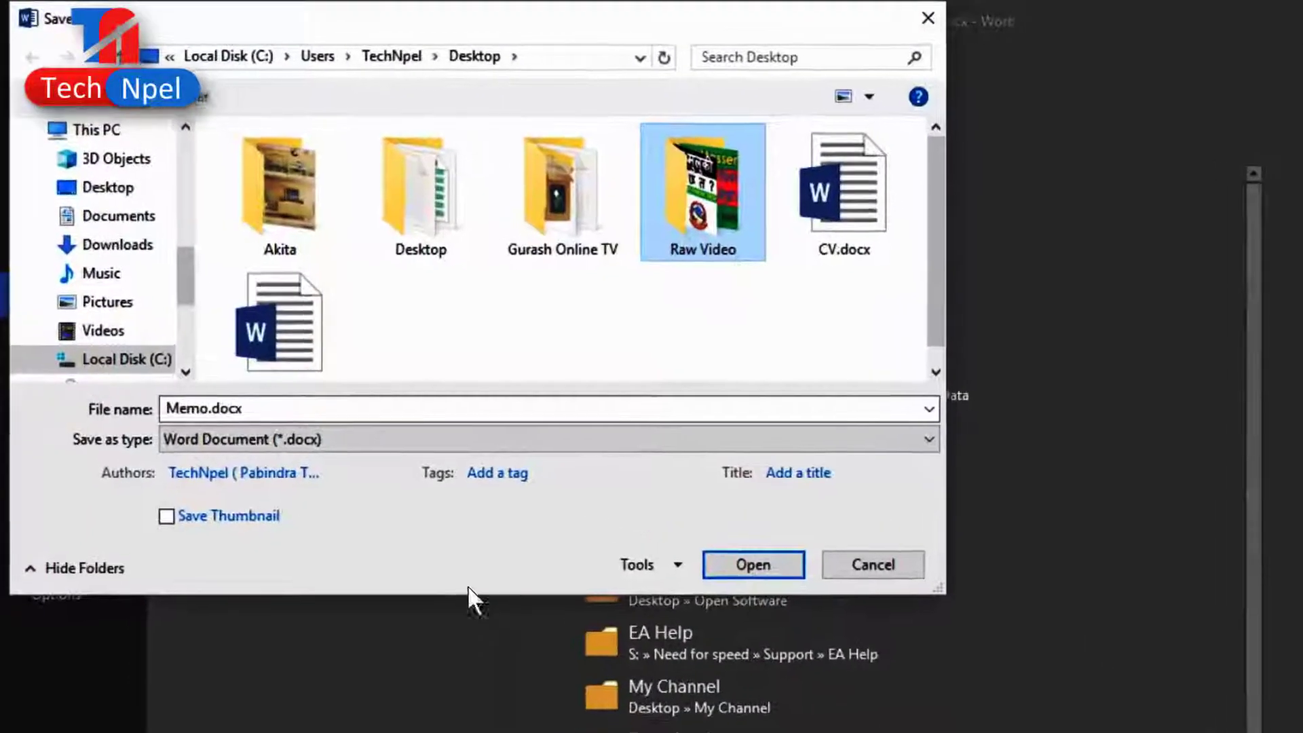
{"action": "left_click", "coordinate": [307, 434]}
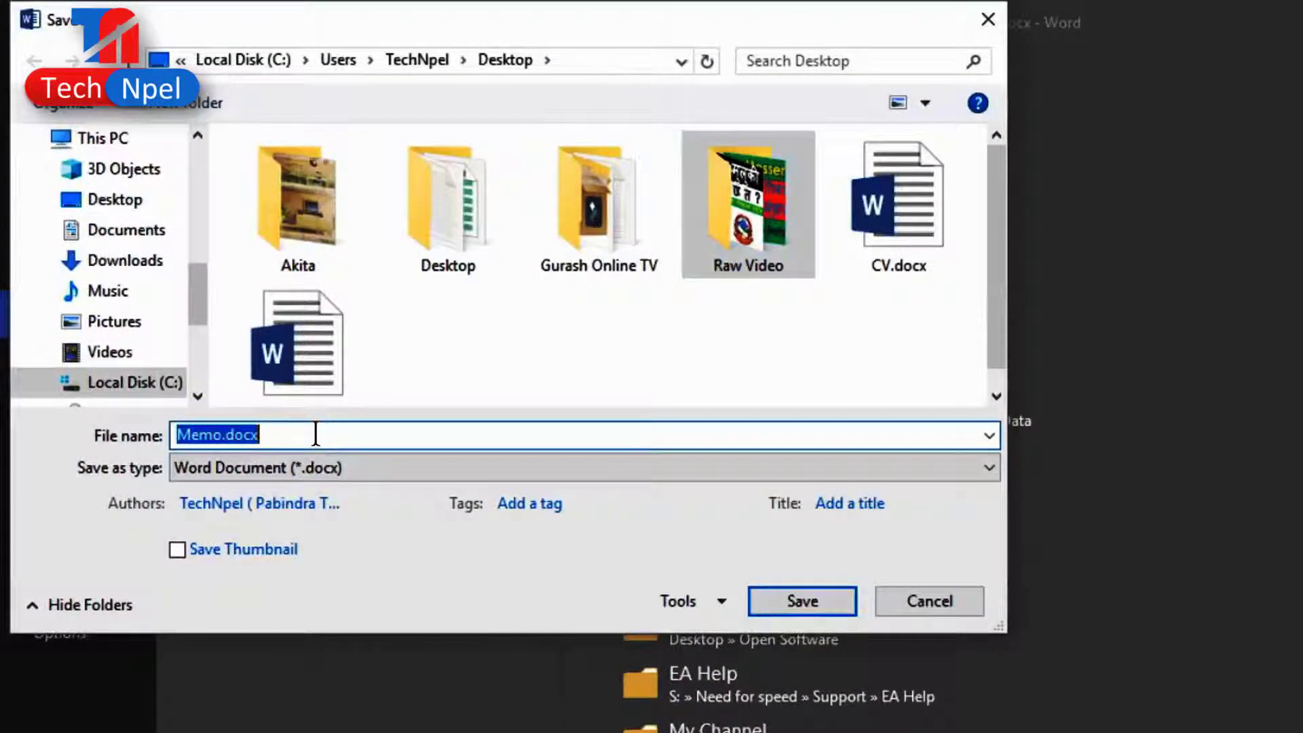
{"action": "left_click", "coordinate": [313, 434]}
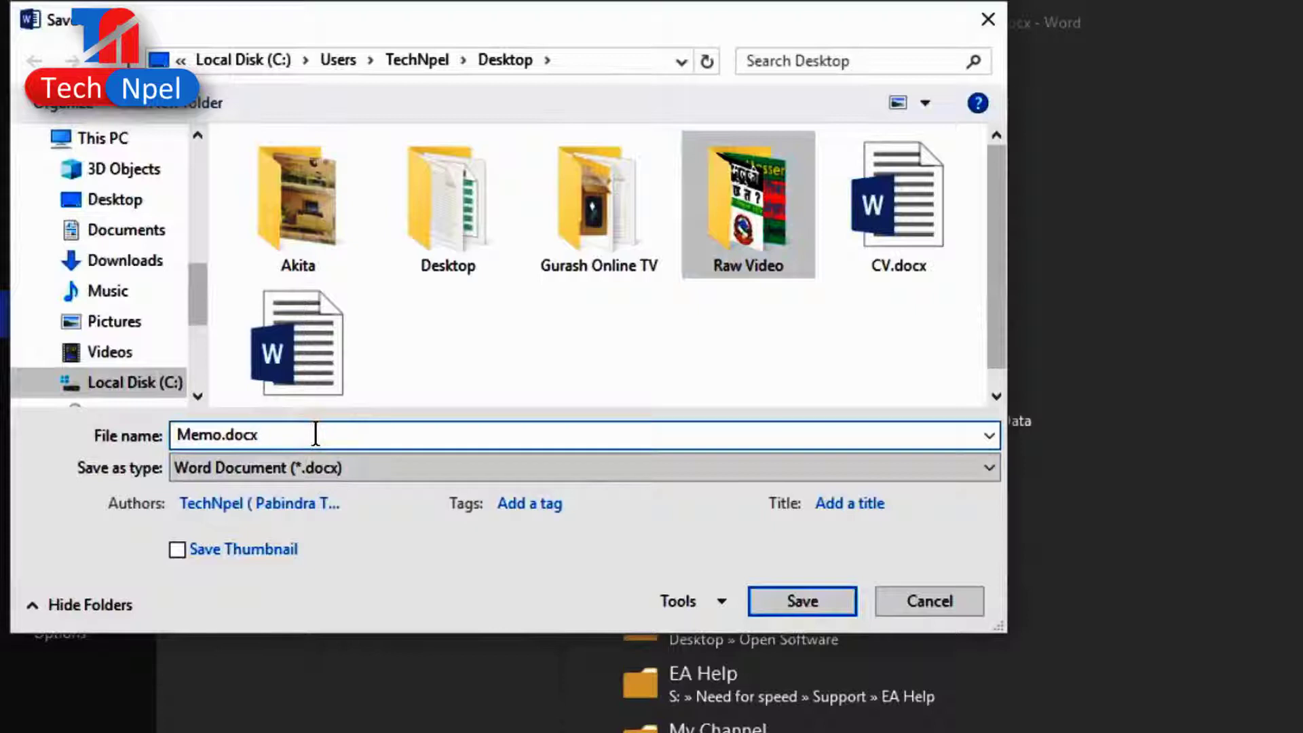
{"action": "left_click", "coordinate": [176, 434]}
{"action": "type", "text": "1"}
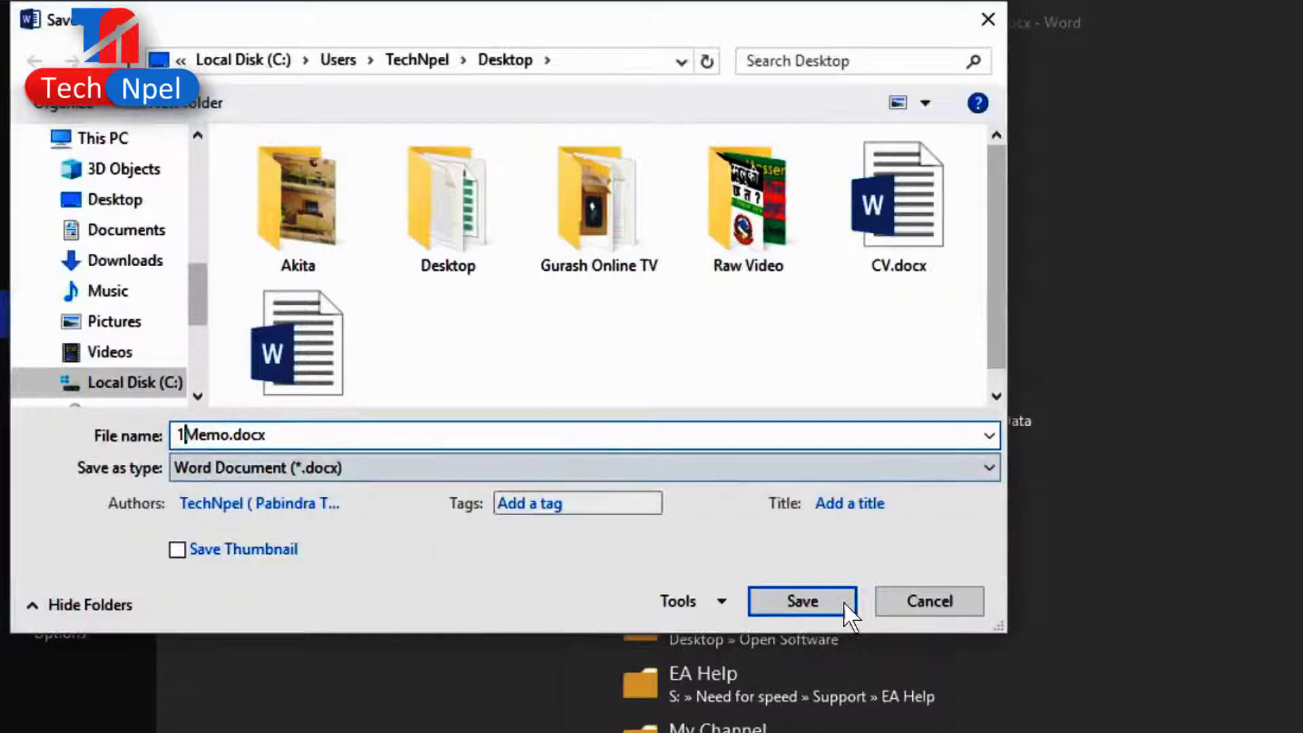
{"action": "left_click", "coordinate": [813, 604]}
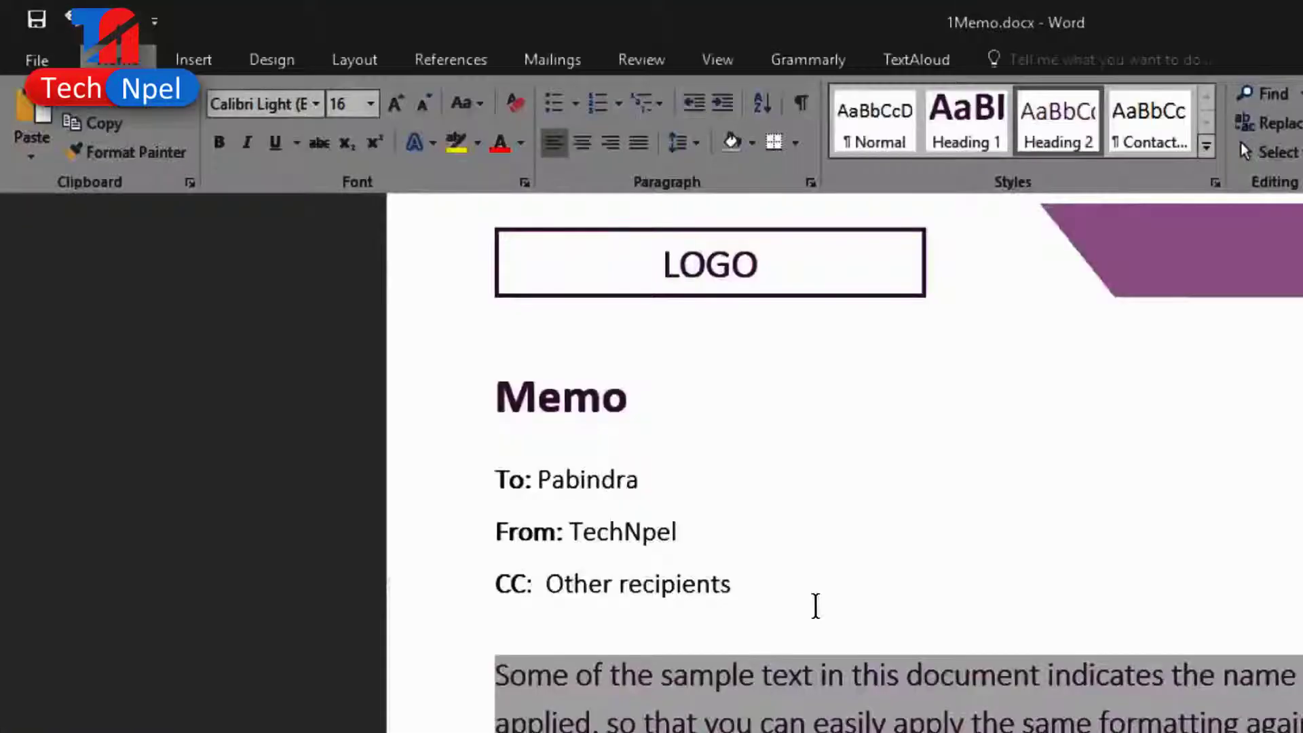